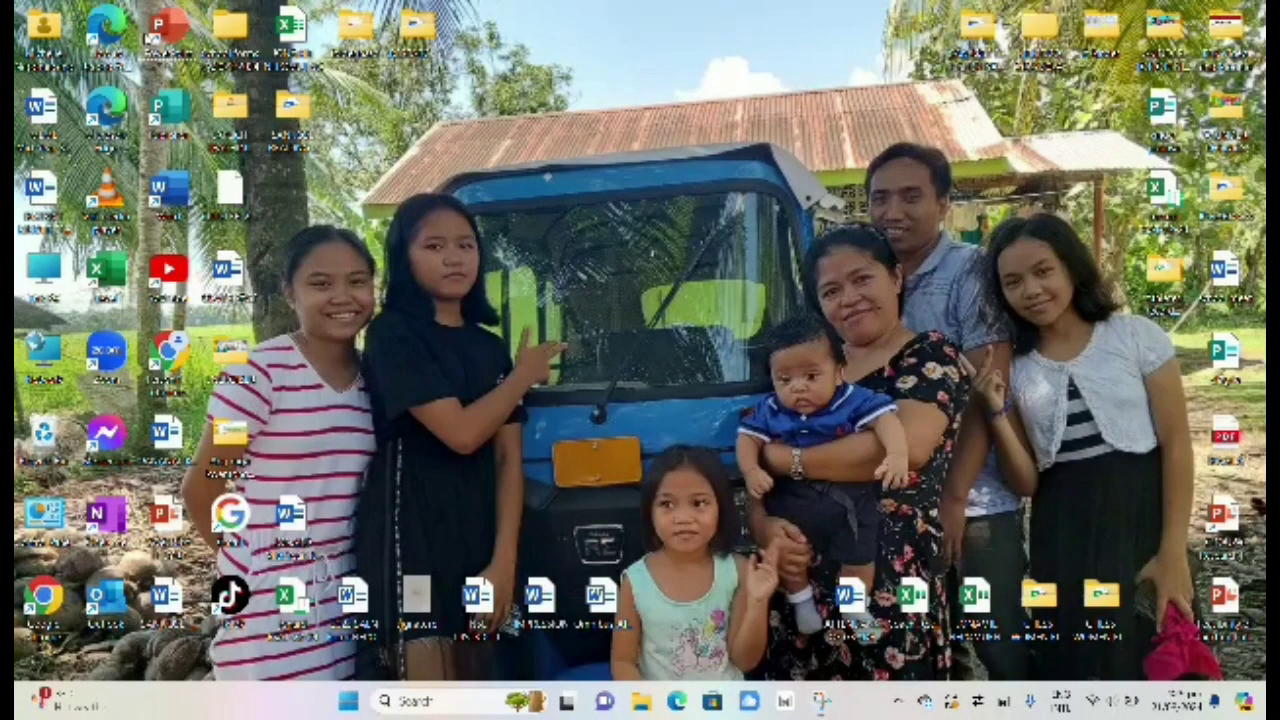
Step: Launch PowerPoint and create a new blank presentation with an empty title slide
double_click(160, 28)
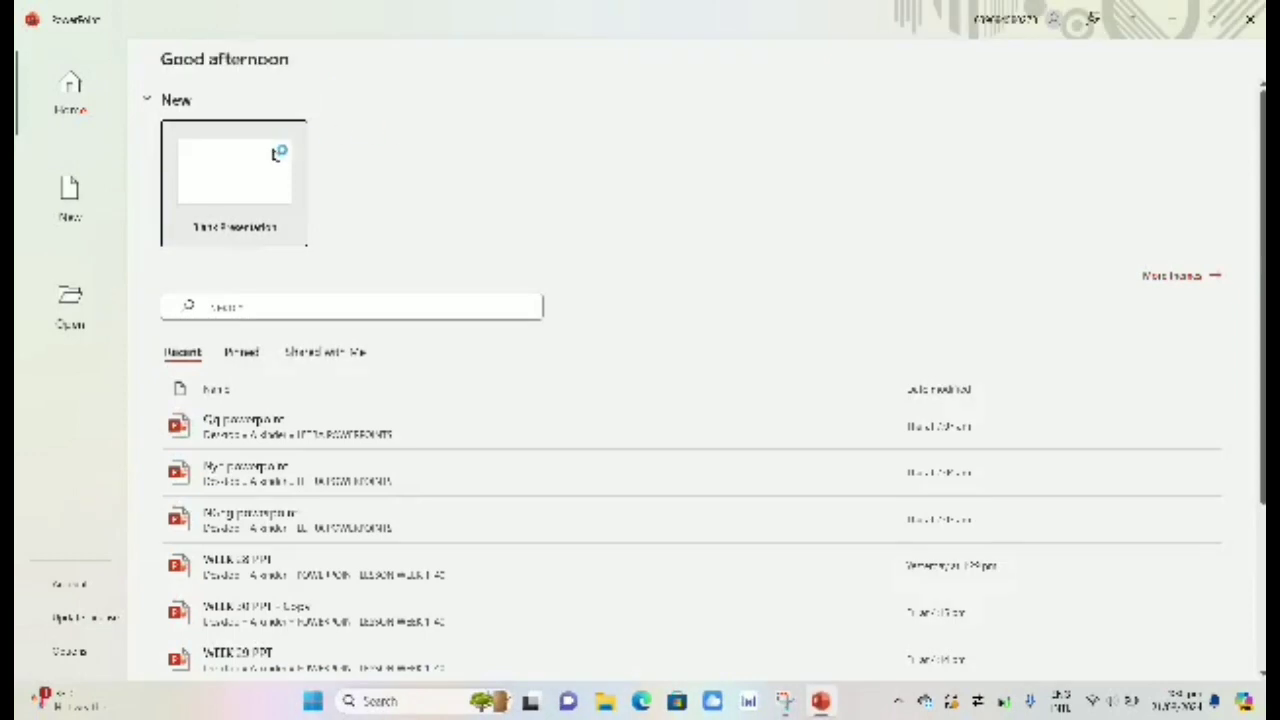
left_click(278, 147)
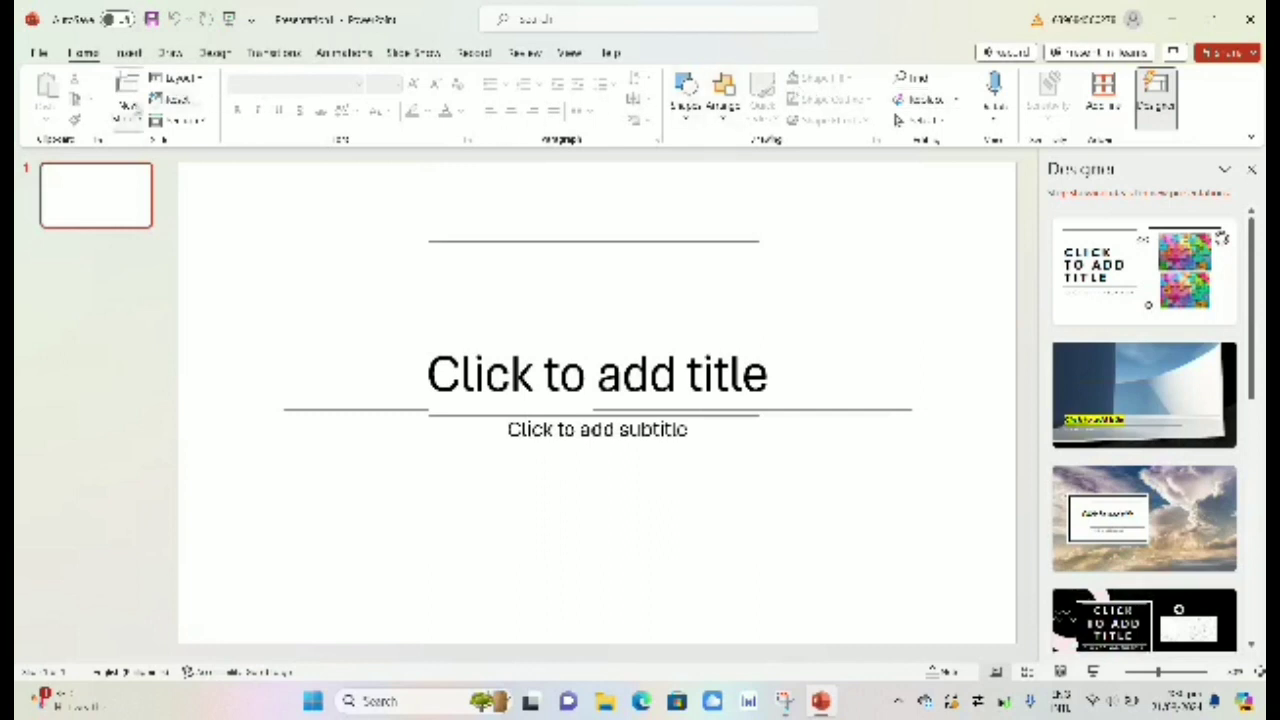
Step: Add a Blank-layout slide as slide 2, then return to the title slide
left_click(128, 110)
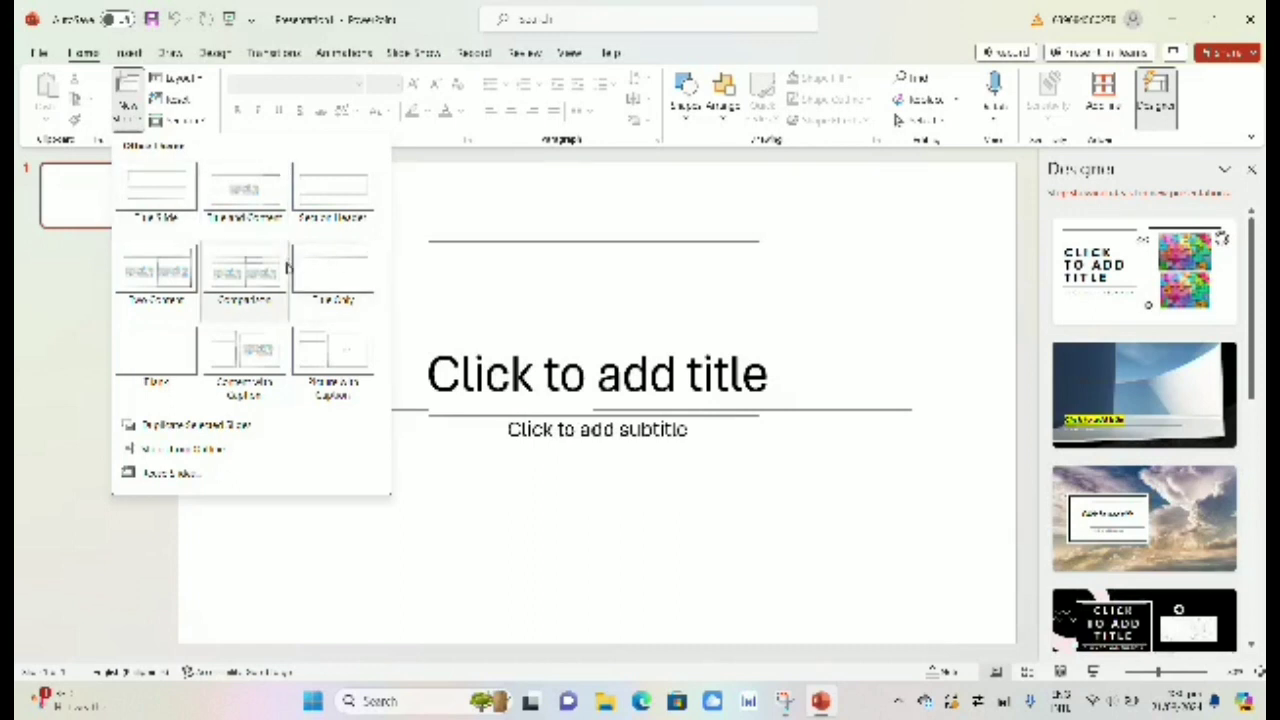
left_click(177, 340)
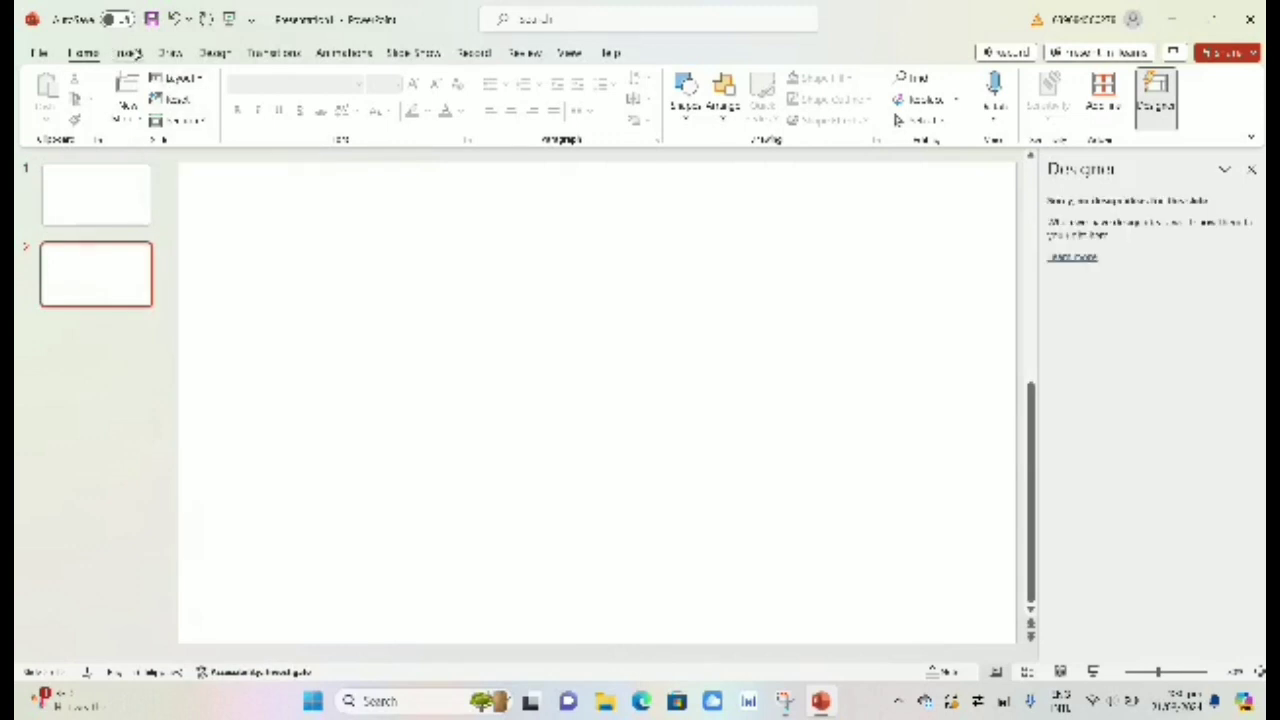
left_click(118, 200)
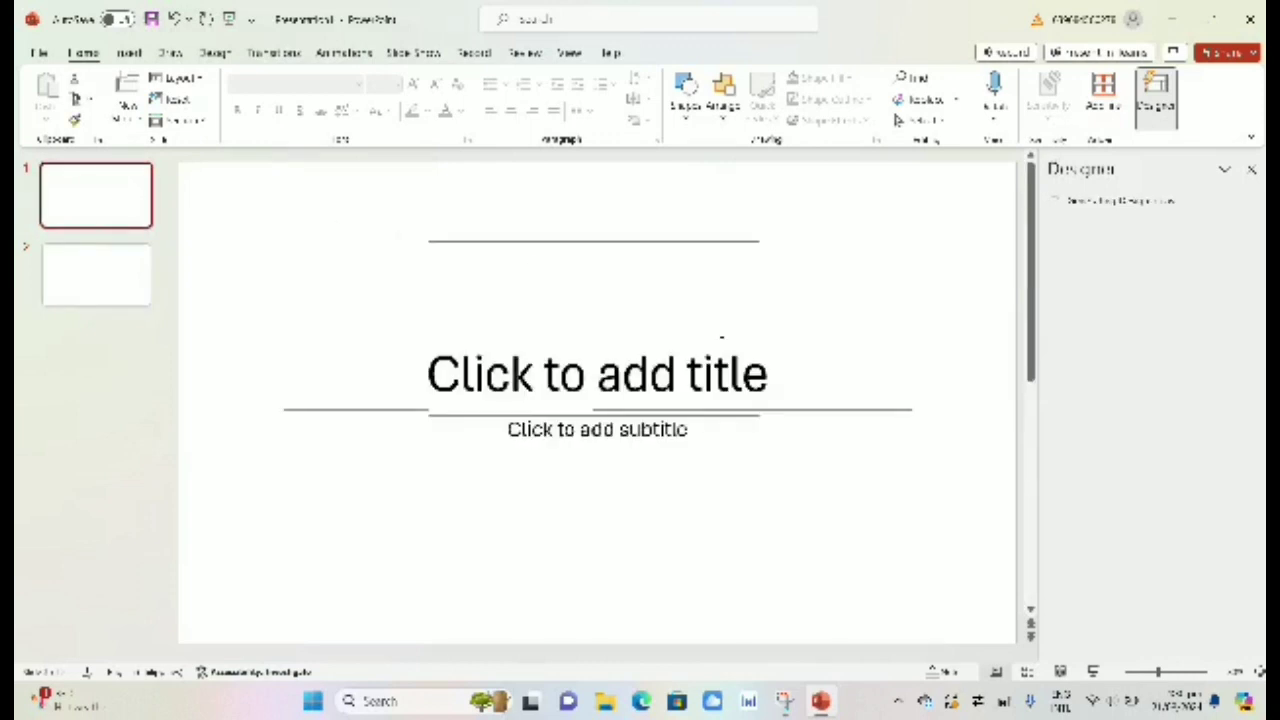
Step: Enter 'background' as the slide 1 title and format it bold and blue
left_click(597, 375)
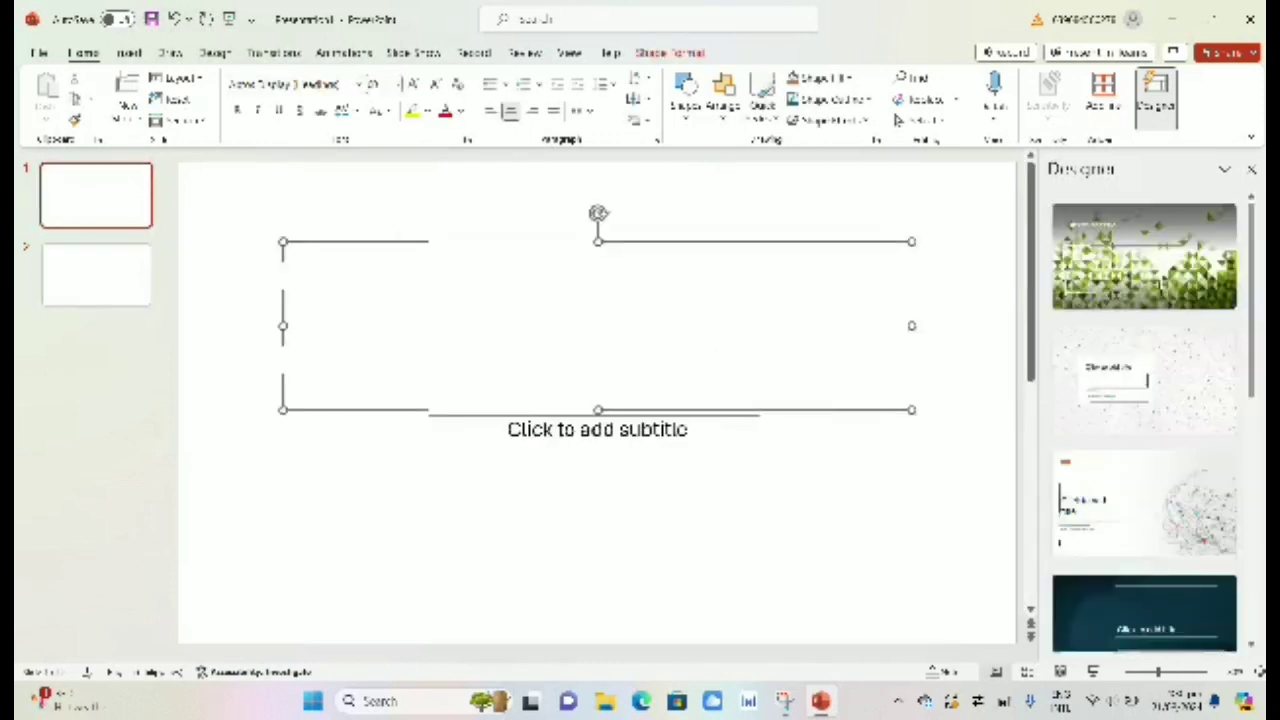
type("backg")
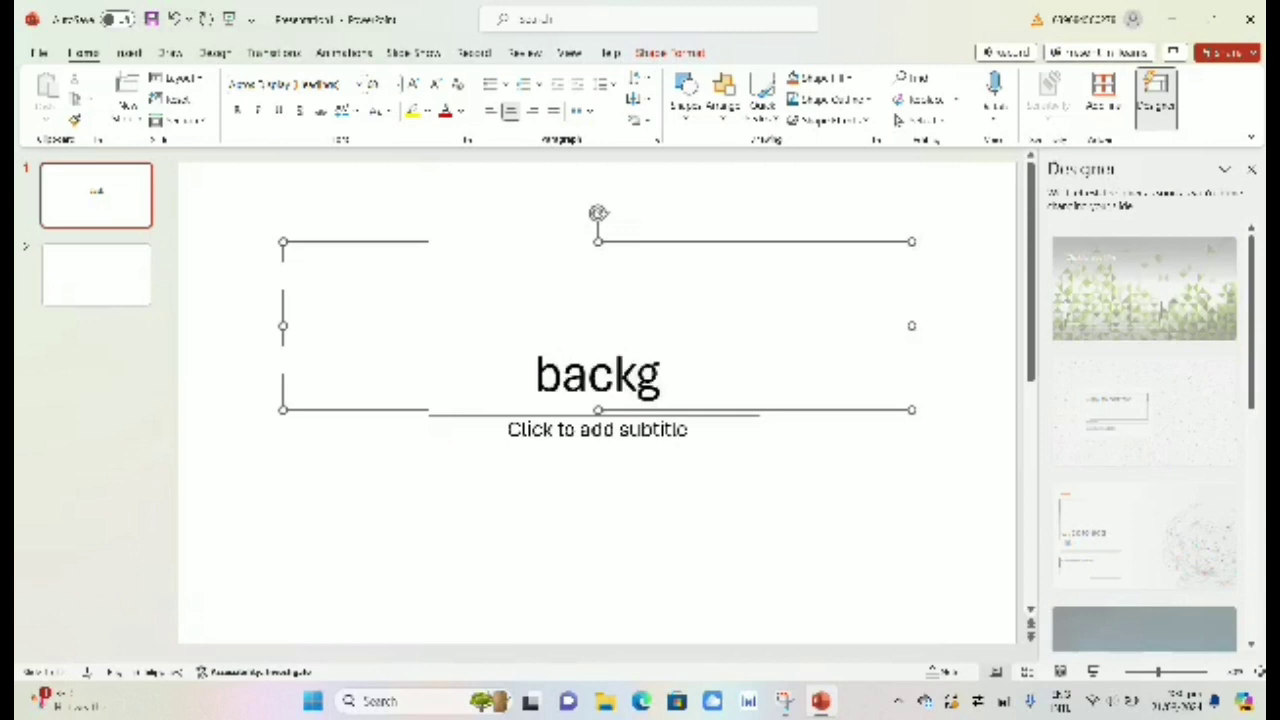
type("ro")
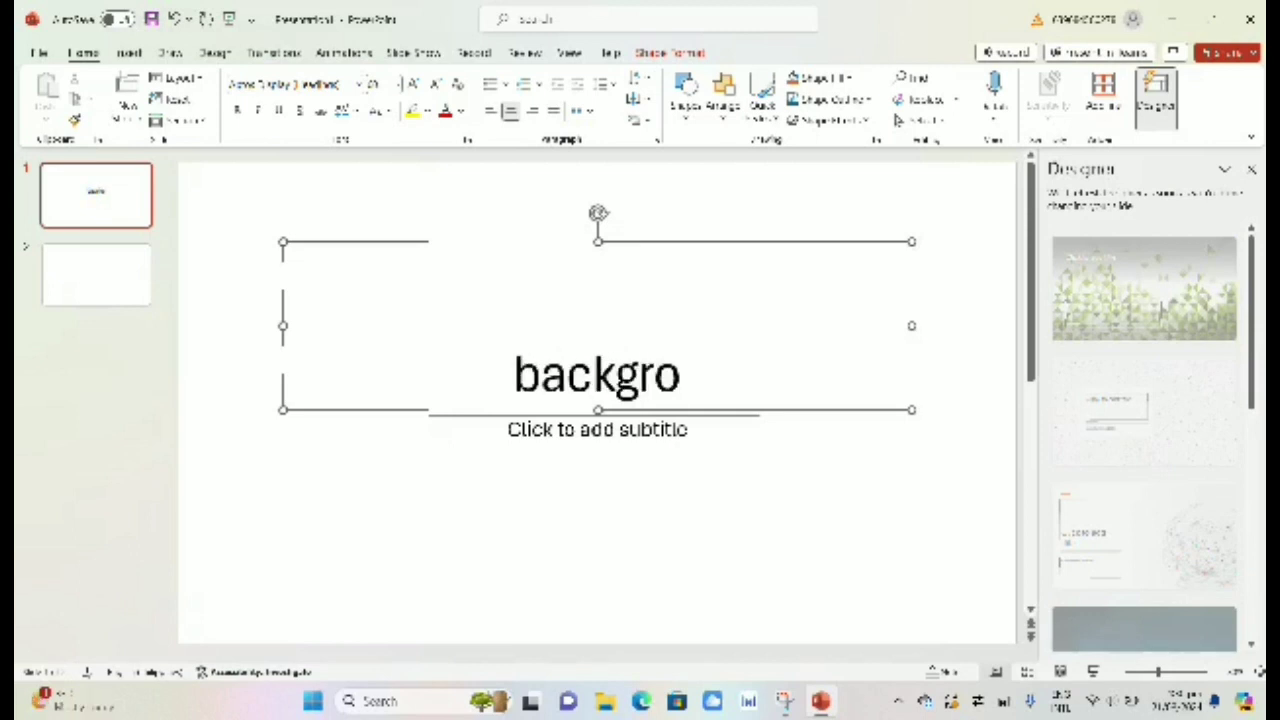
type("und")
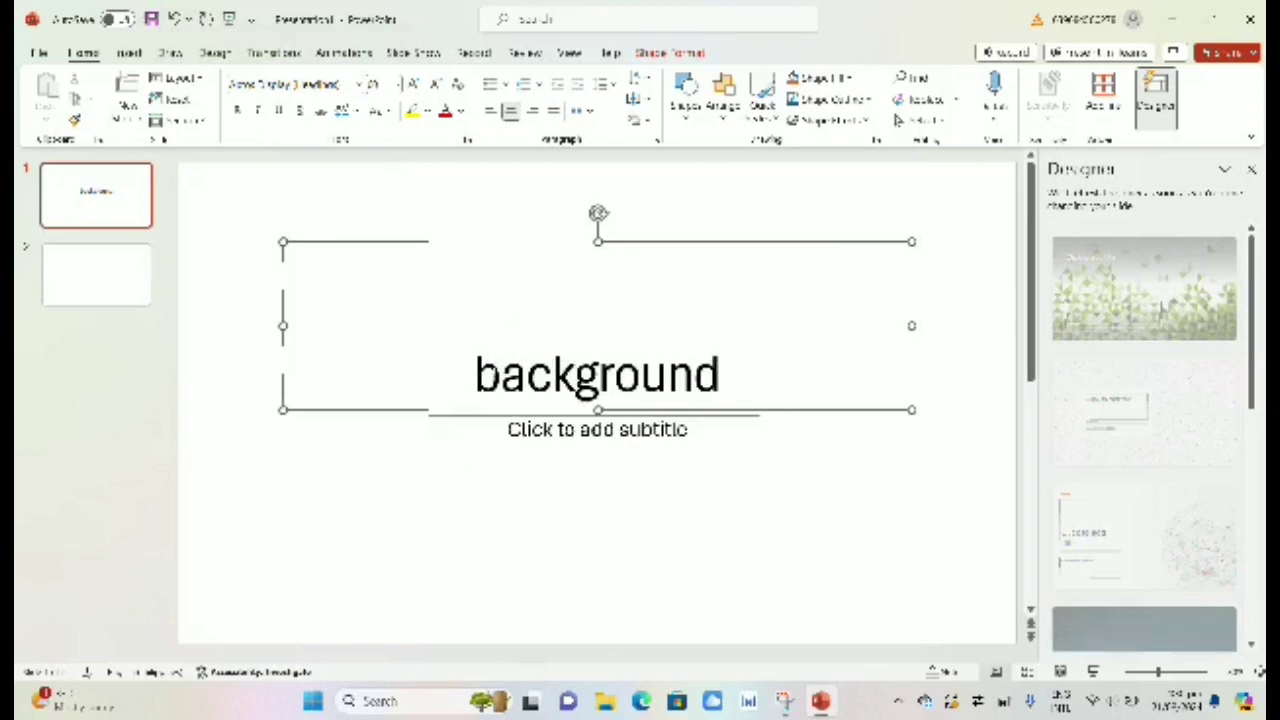
left_click_drag(498, 375, 873, 390)
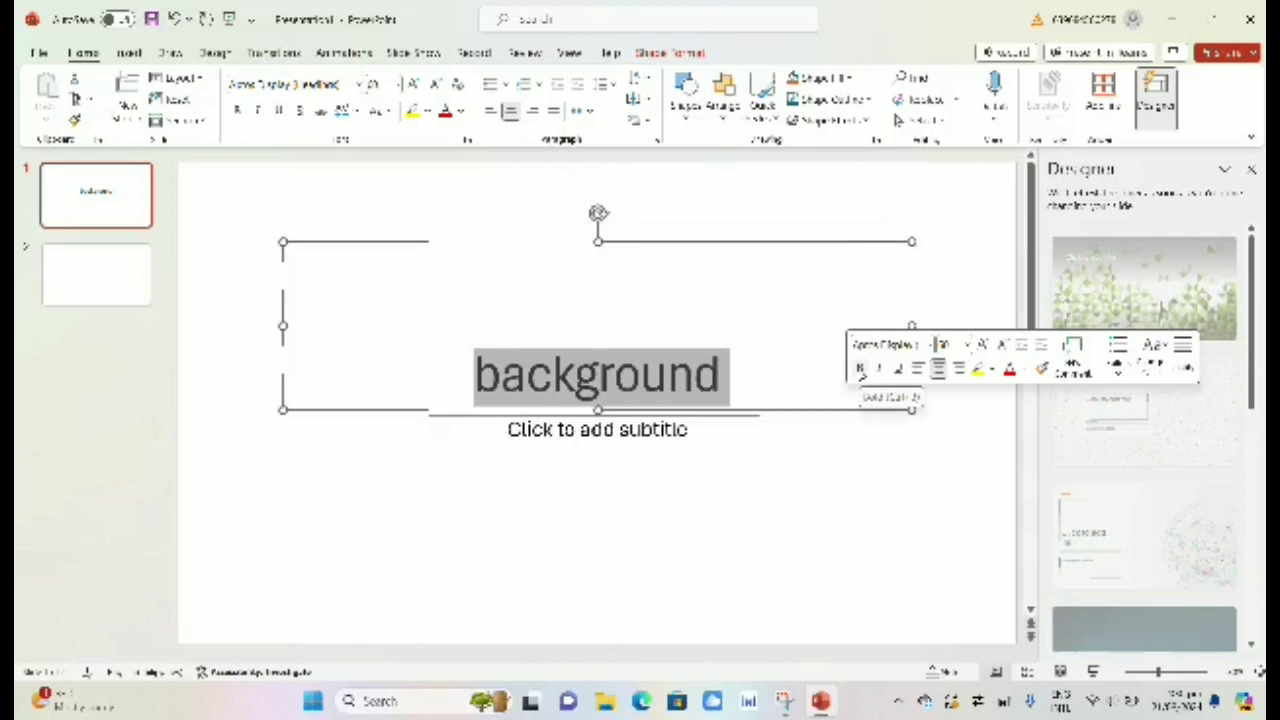
left_click(860, 368)
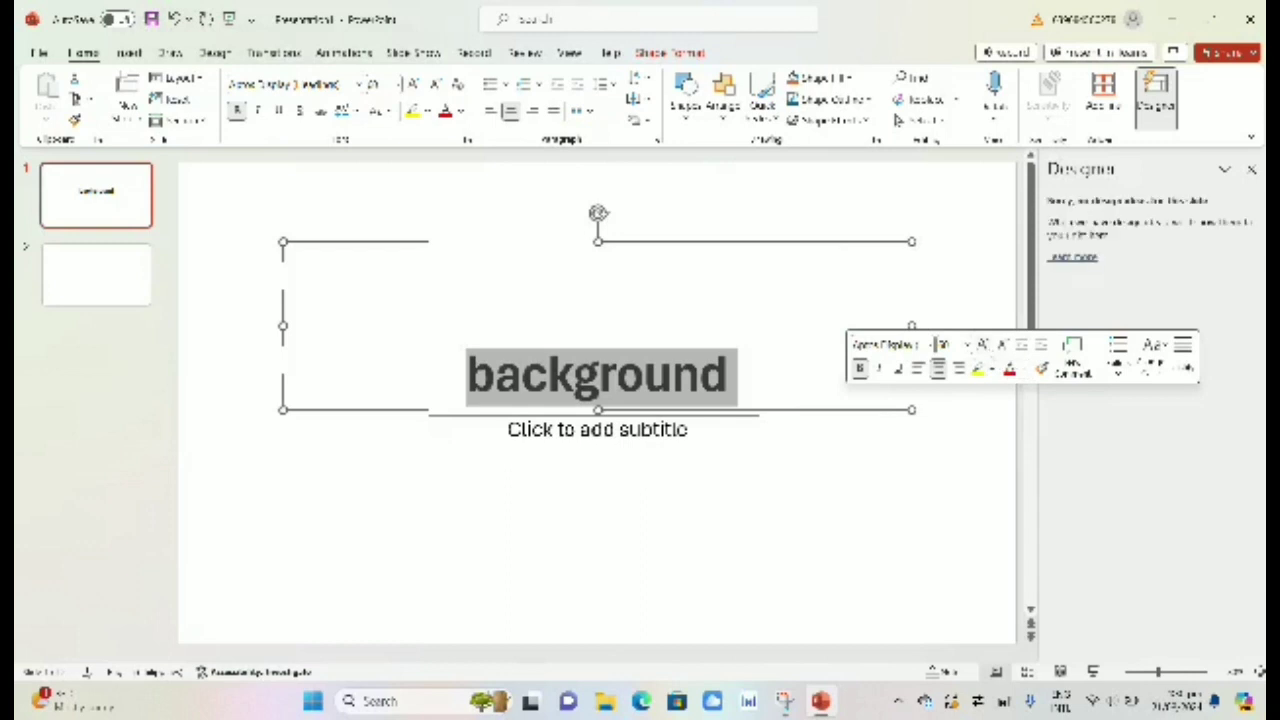
left_click(1021, 372)
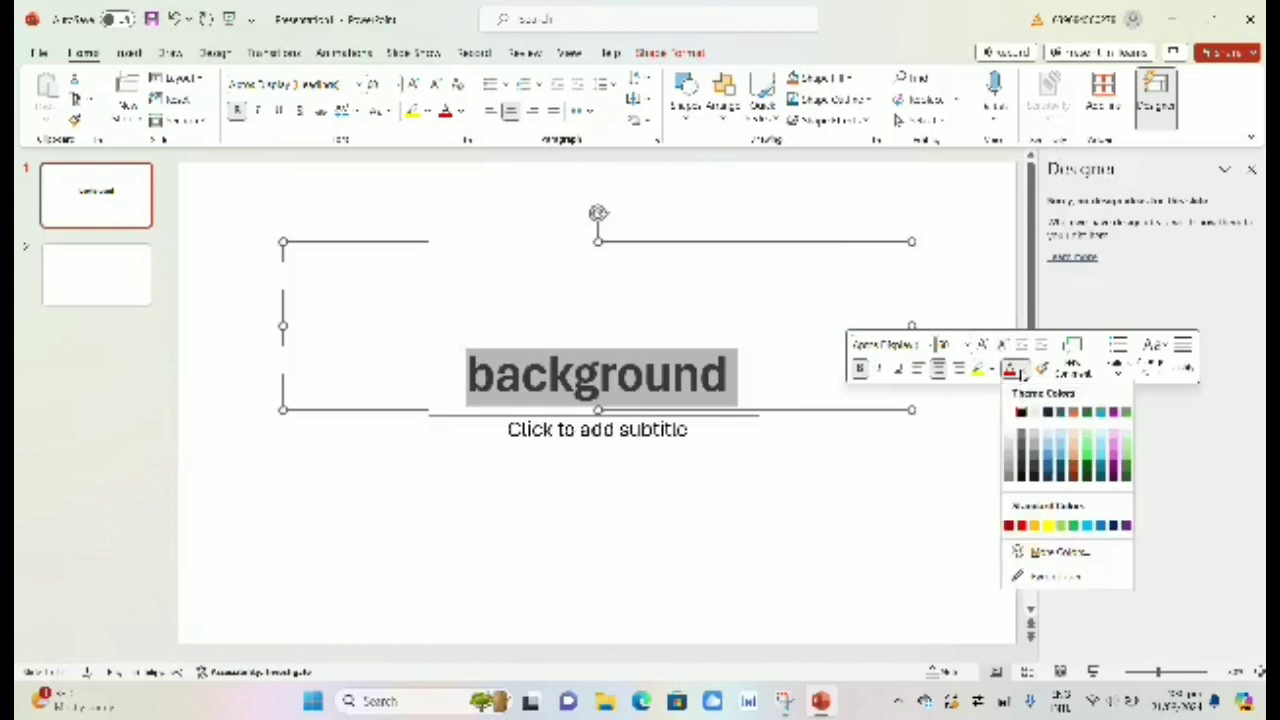
left_click(1047, 474)
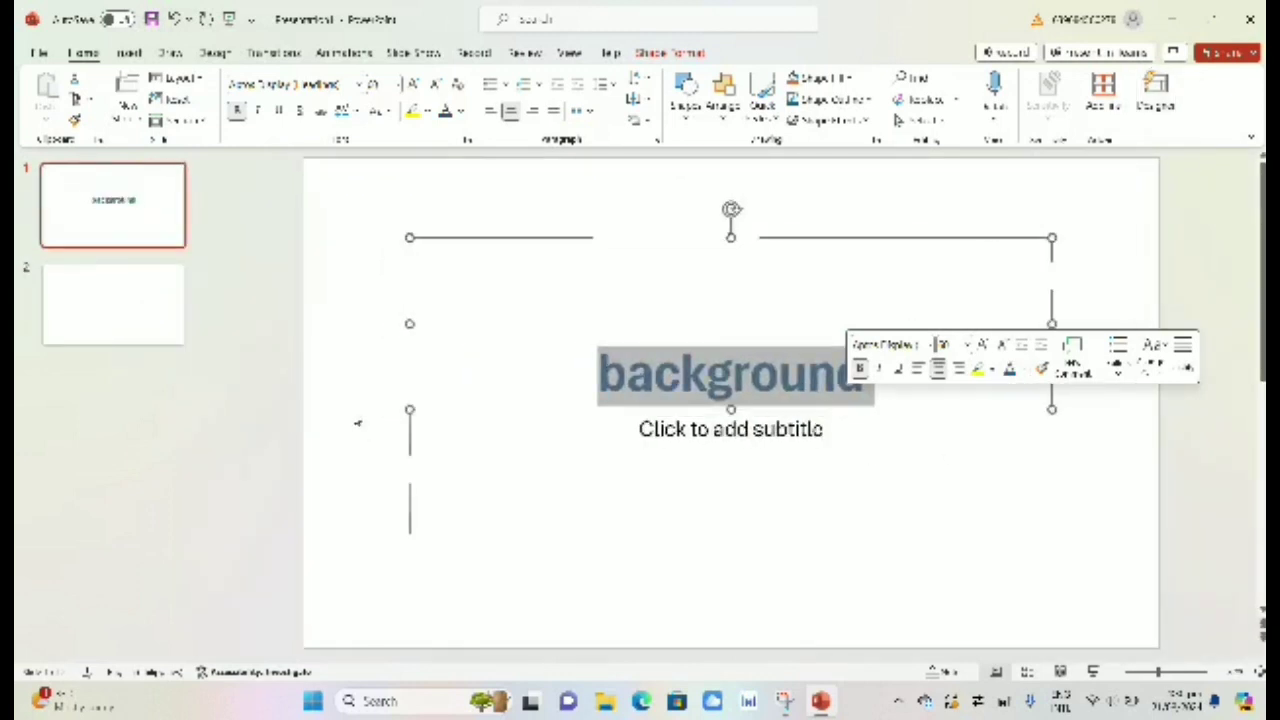
left_click(357, 423)
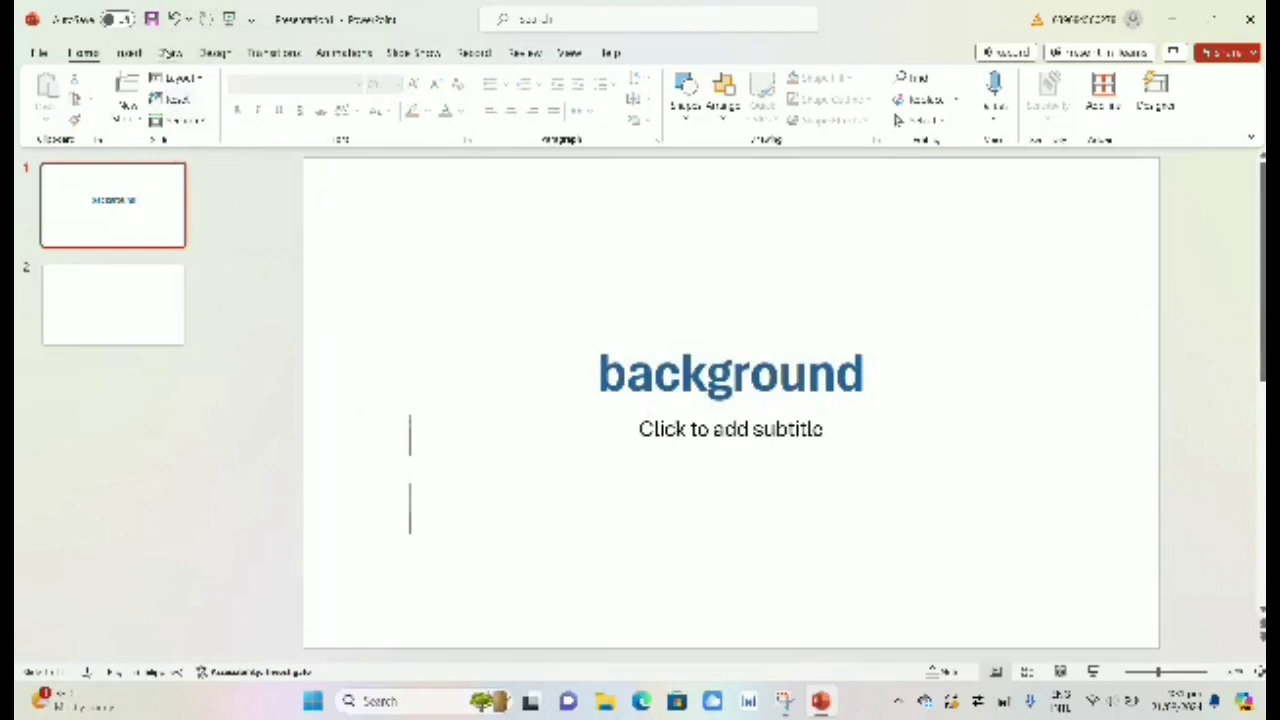
Step: Apply the wood-desk theme from the Design Themes gallery to both slides
left_click(130, 53)
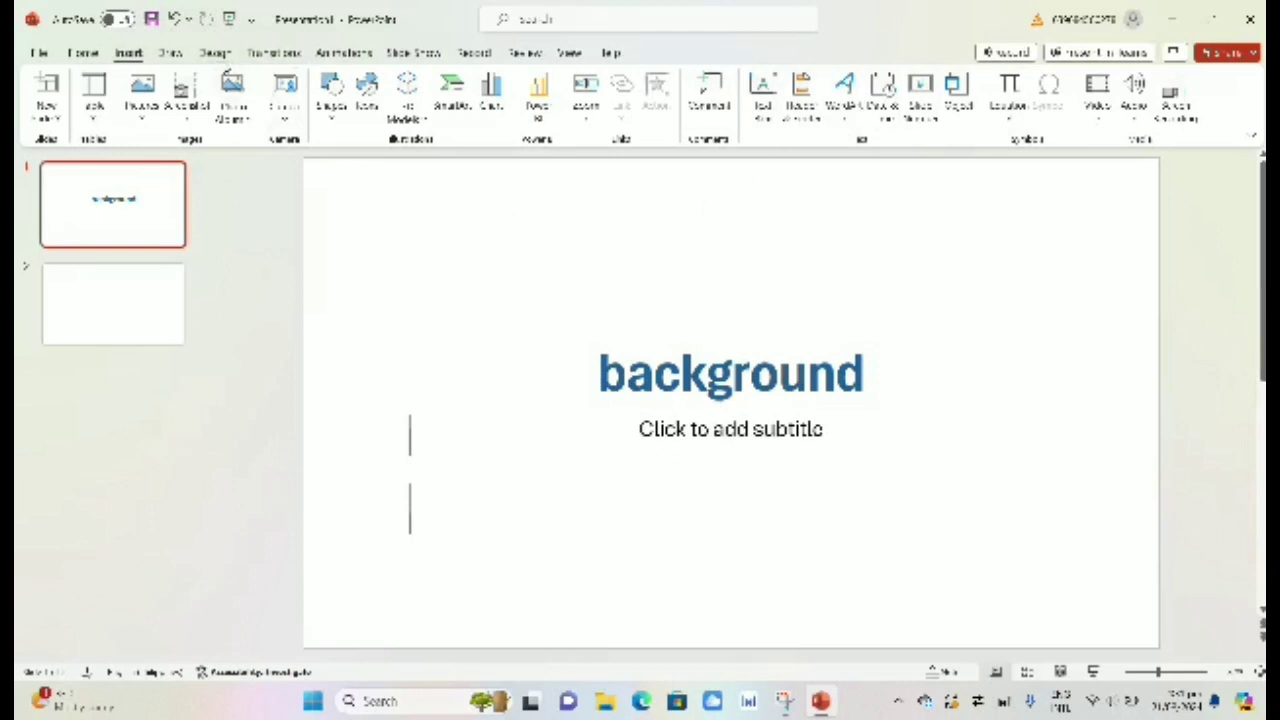
left_click(215, 53)
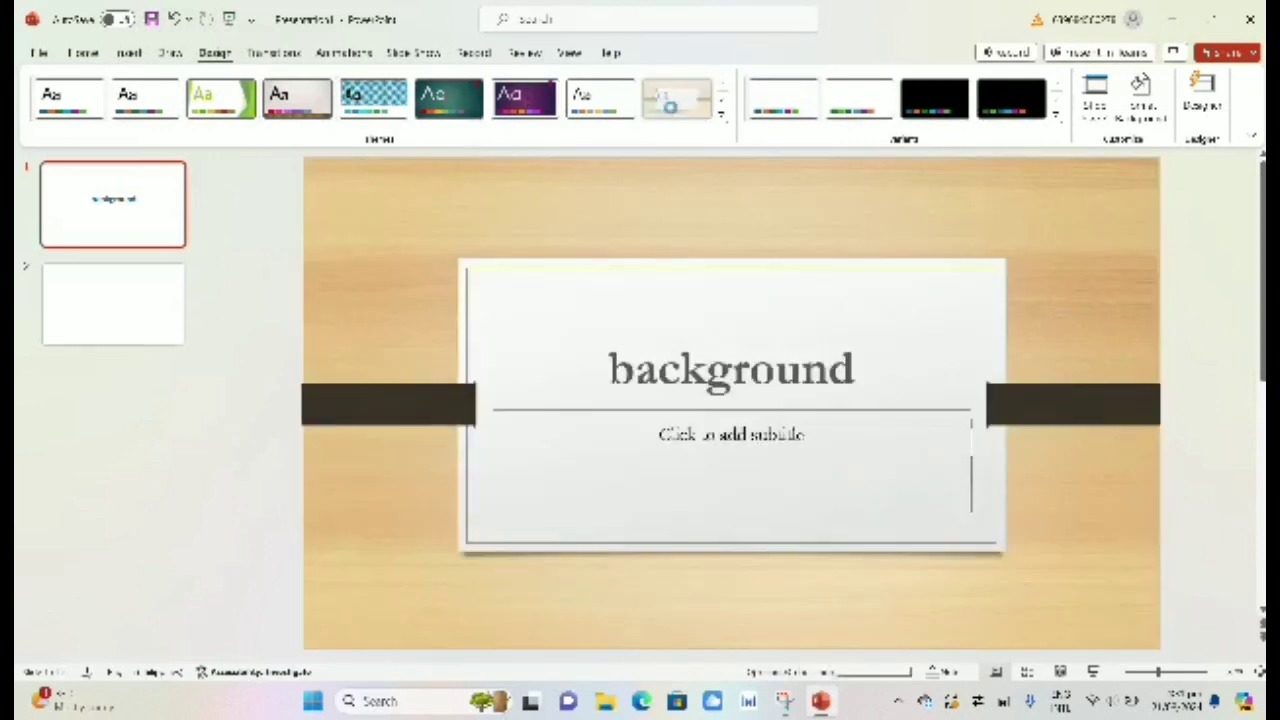
left_click(676, 99)
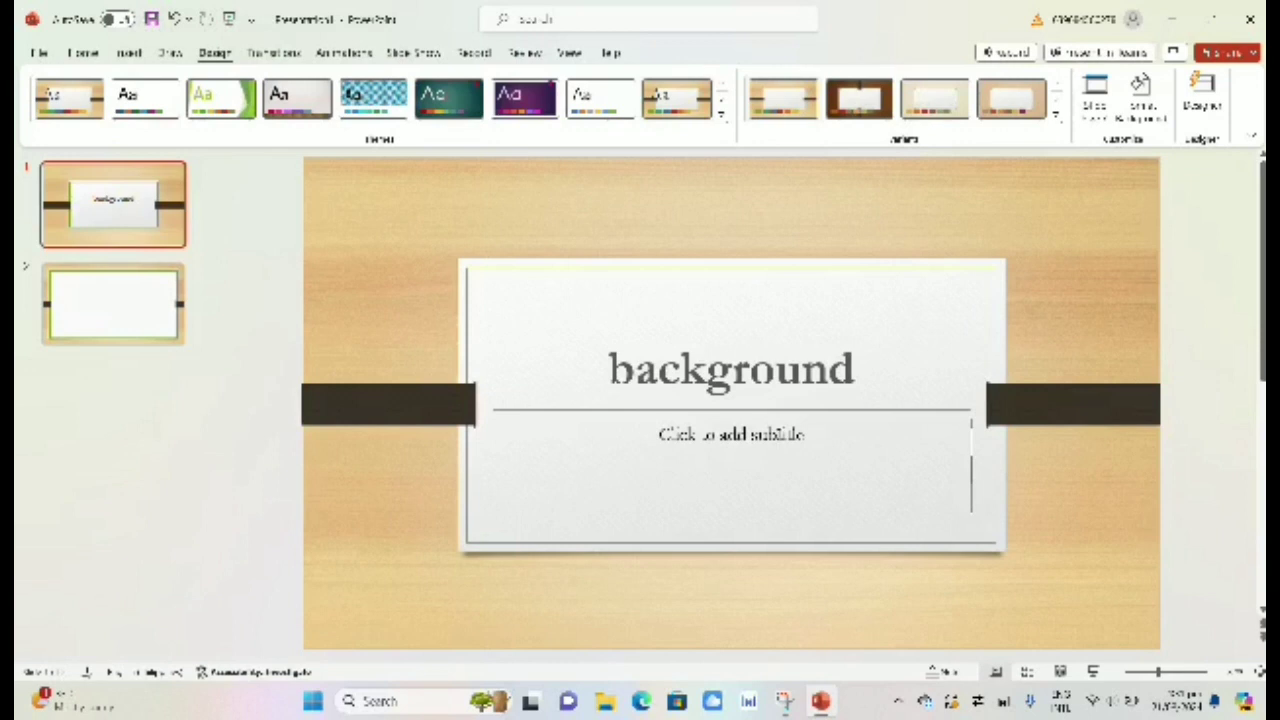
Step: Complete the title as 'Background of the study' and move into the subtitle placeholder
left_click(747, 437)
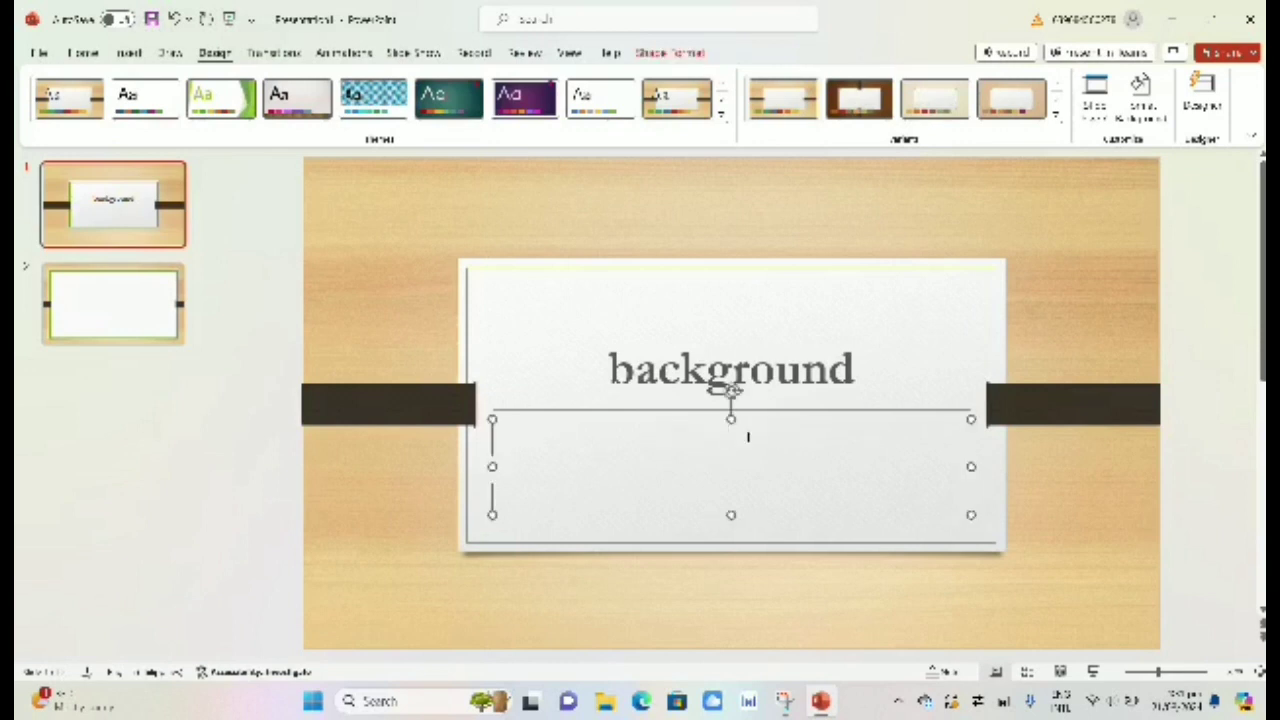
type("ai")
left_click(863, 356)
type("o")
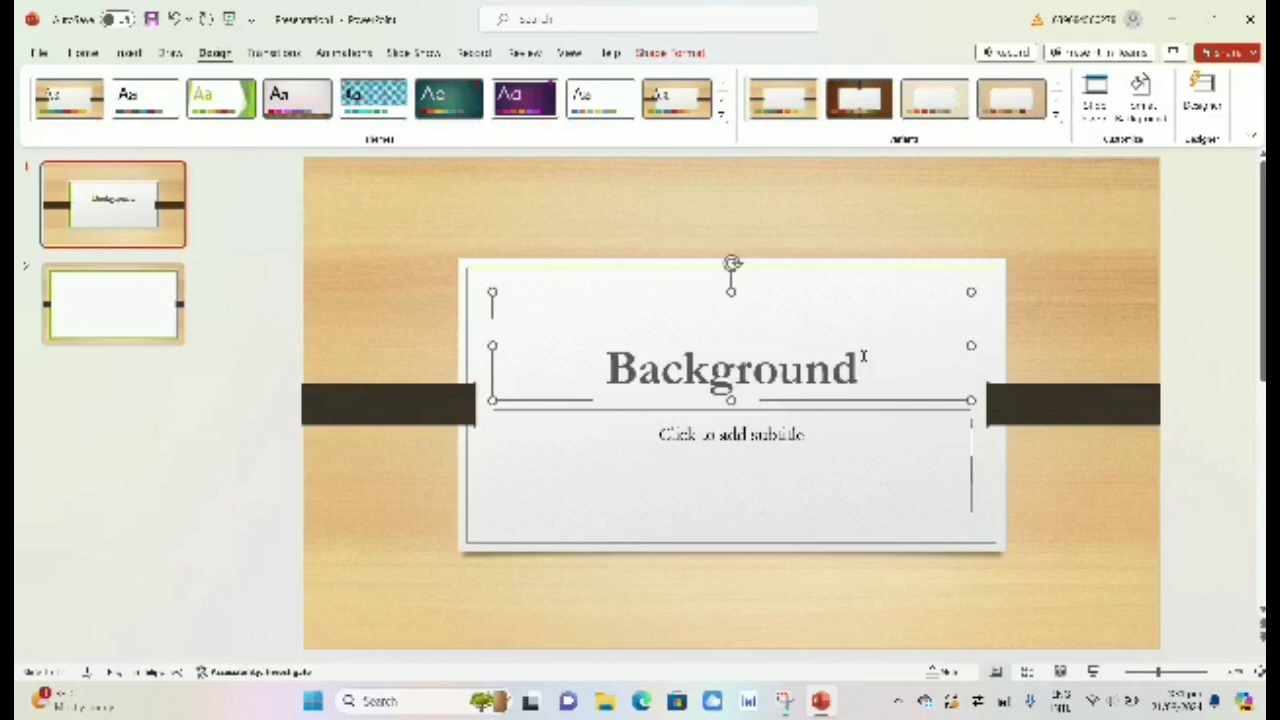
type("f the")
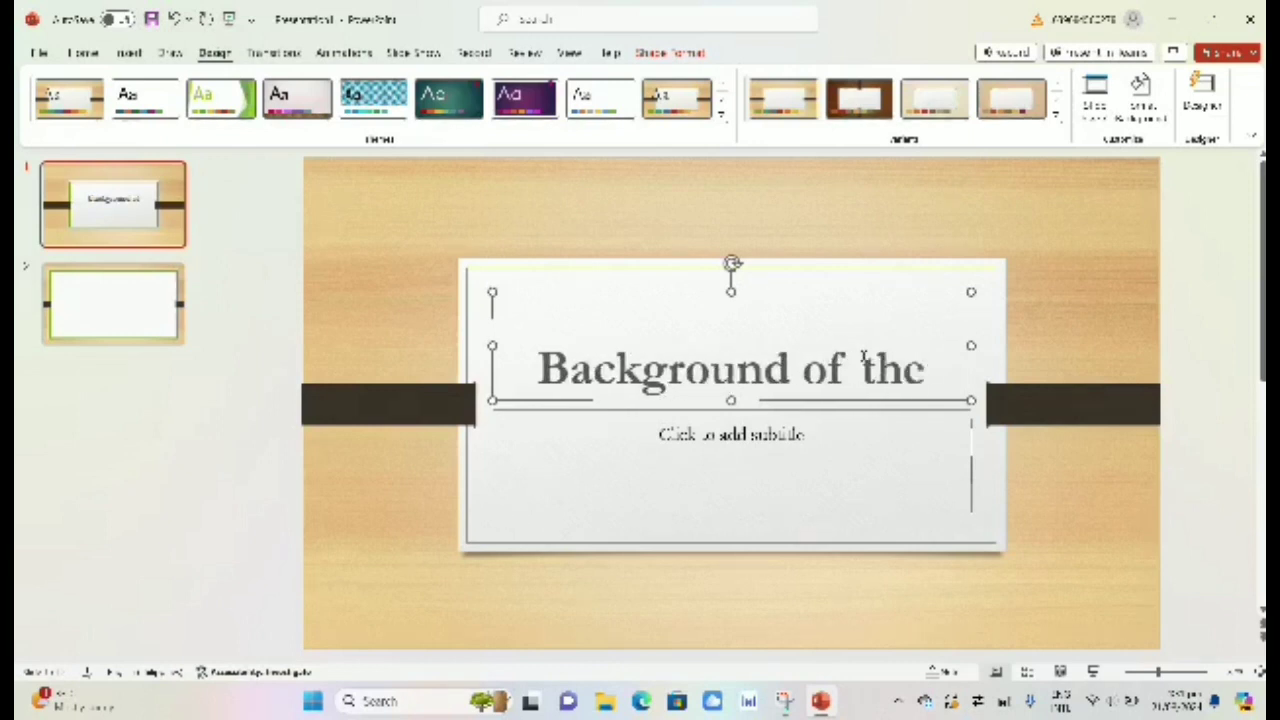
type(" study")
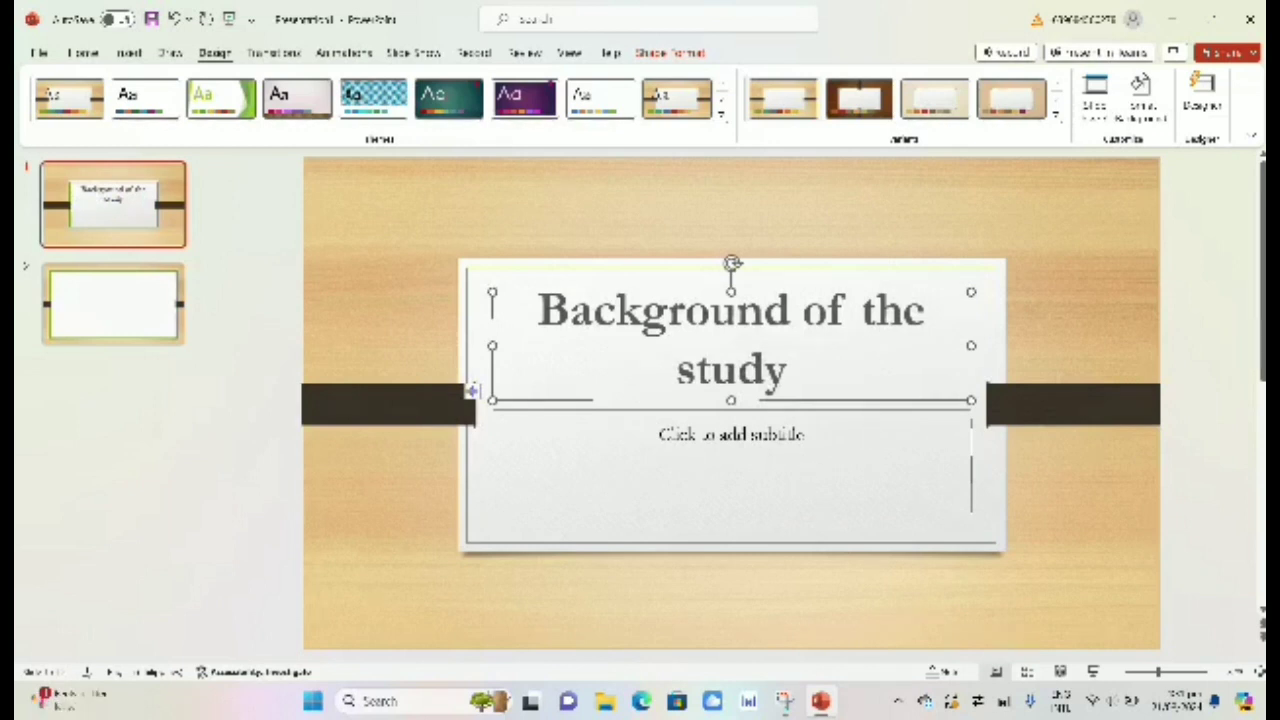
key("ctrl+Return")
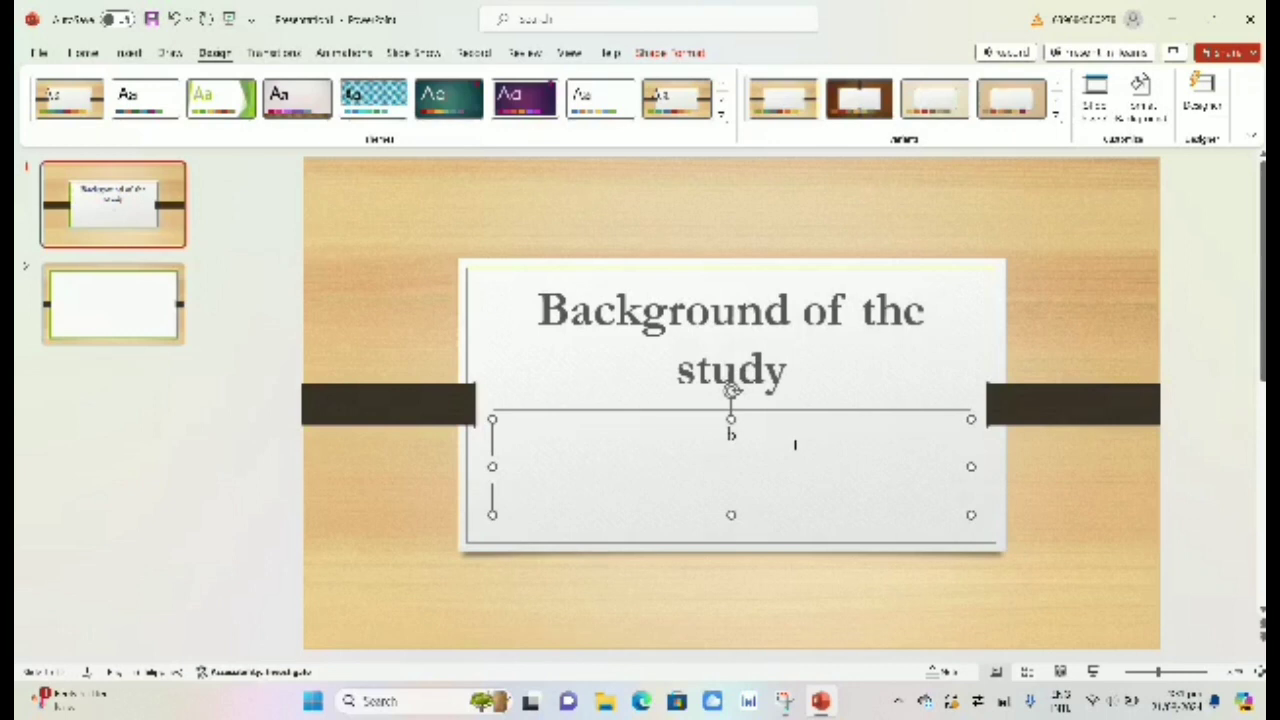
Step: Type the subtitle byline 'By: Dr' plus the author's name, correcting typos along the way
type("y")
type(" edv")
key("BackSpace")
key("BackSpace")
key("BackSpace")
key("BackSpace")
type(": dv")
key("BackSpace")
key("BackSpace")
key("BackSpace")
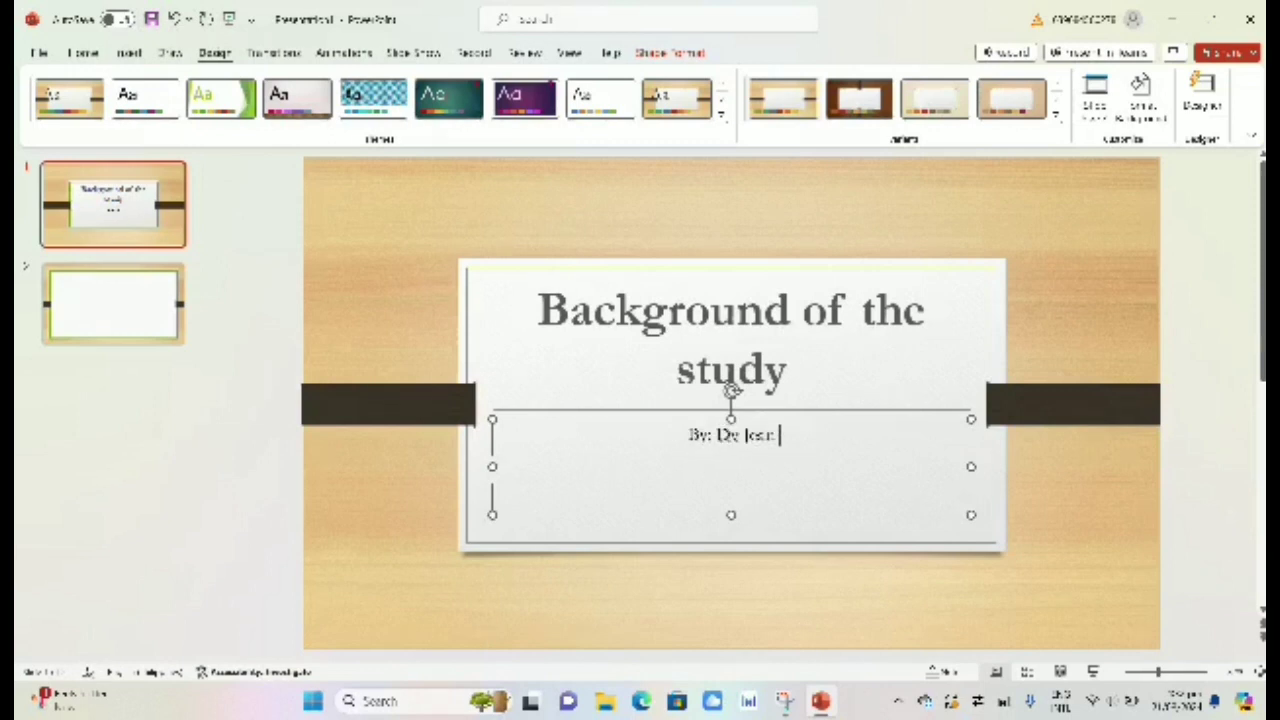
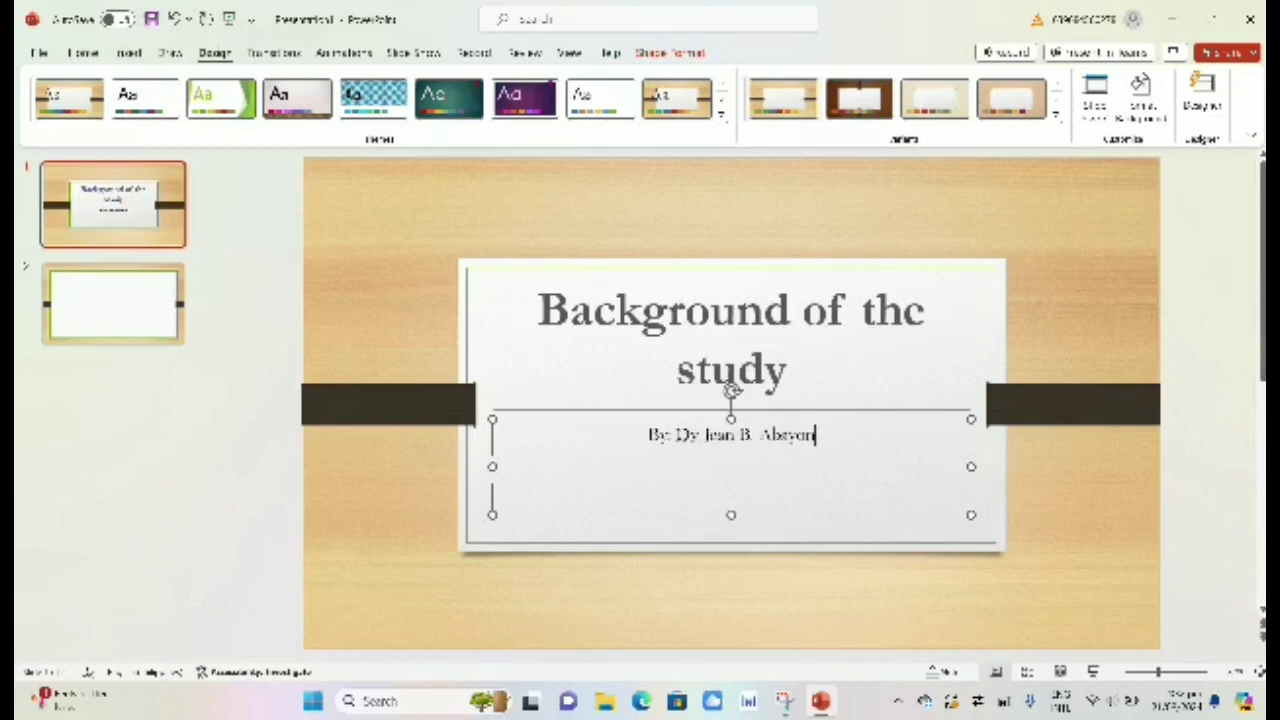
left_click(834, 545)
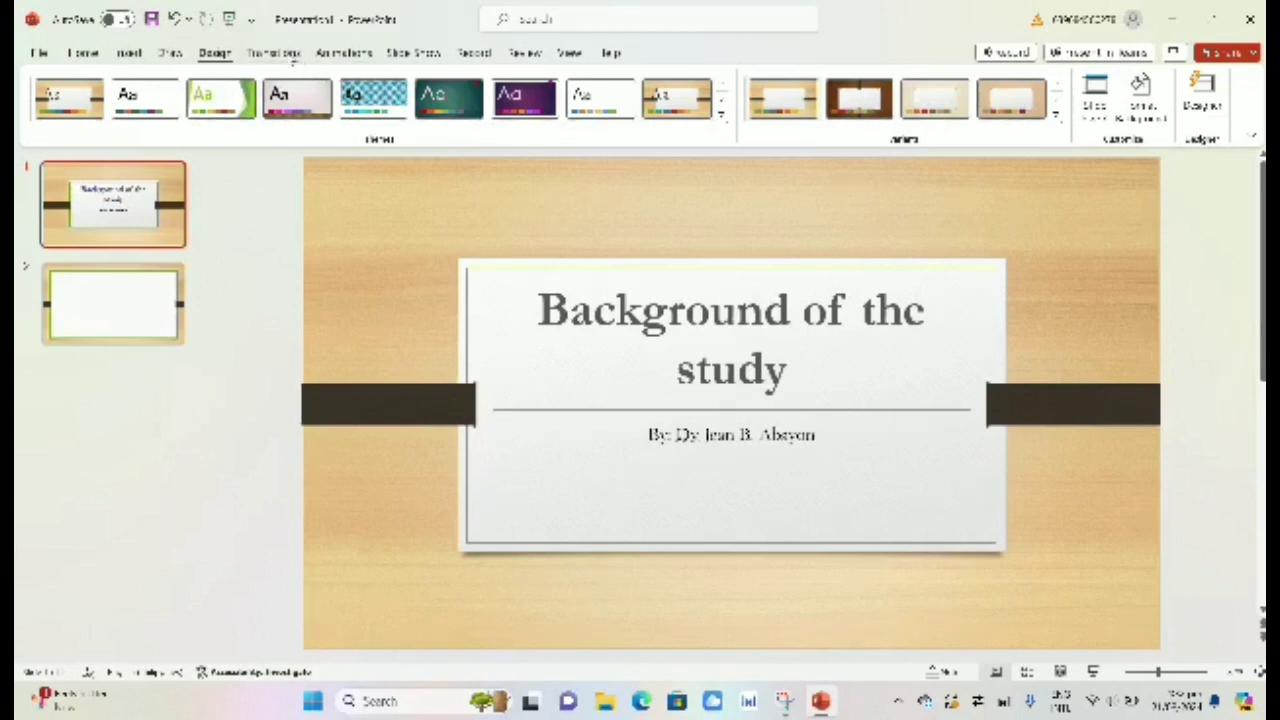
Step: Select the blank slide 2 in the thumbnail pane and focus its canvas for editing
left_click(276, 53)
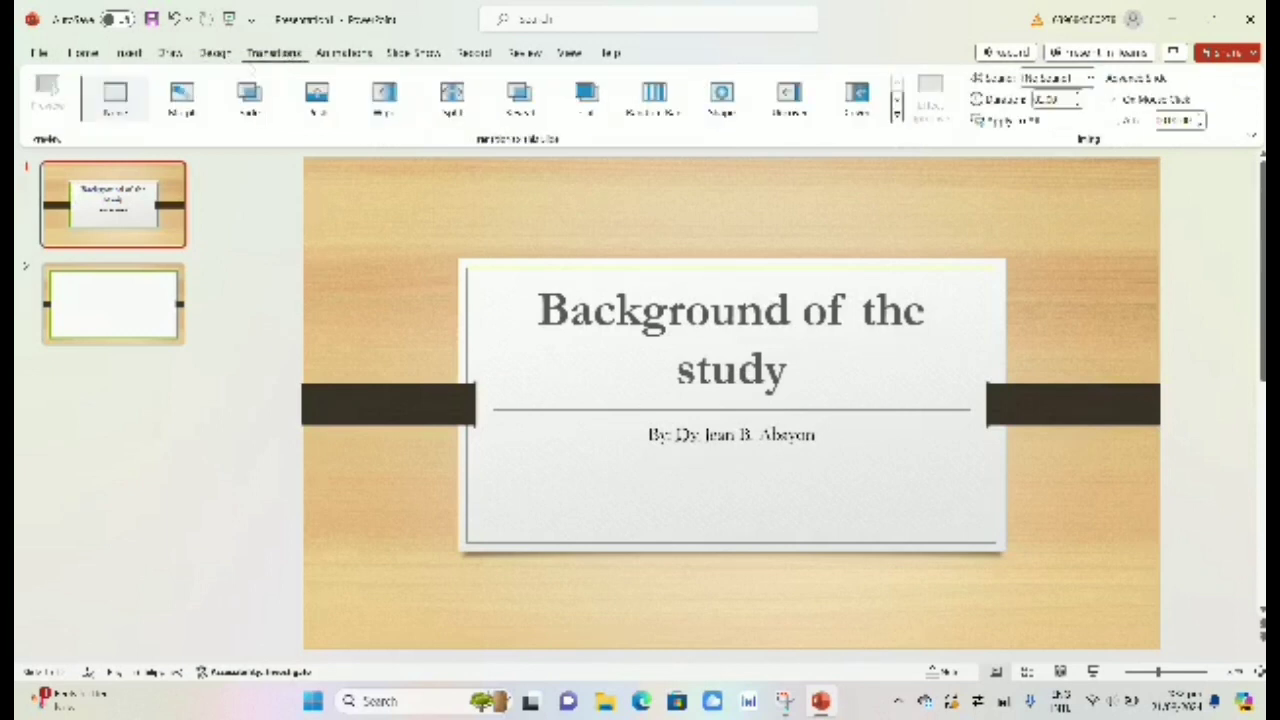
left_click(118, 307)
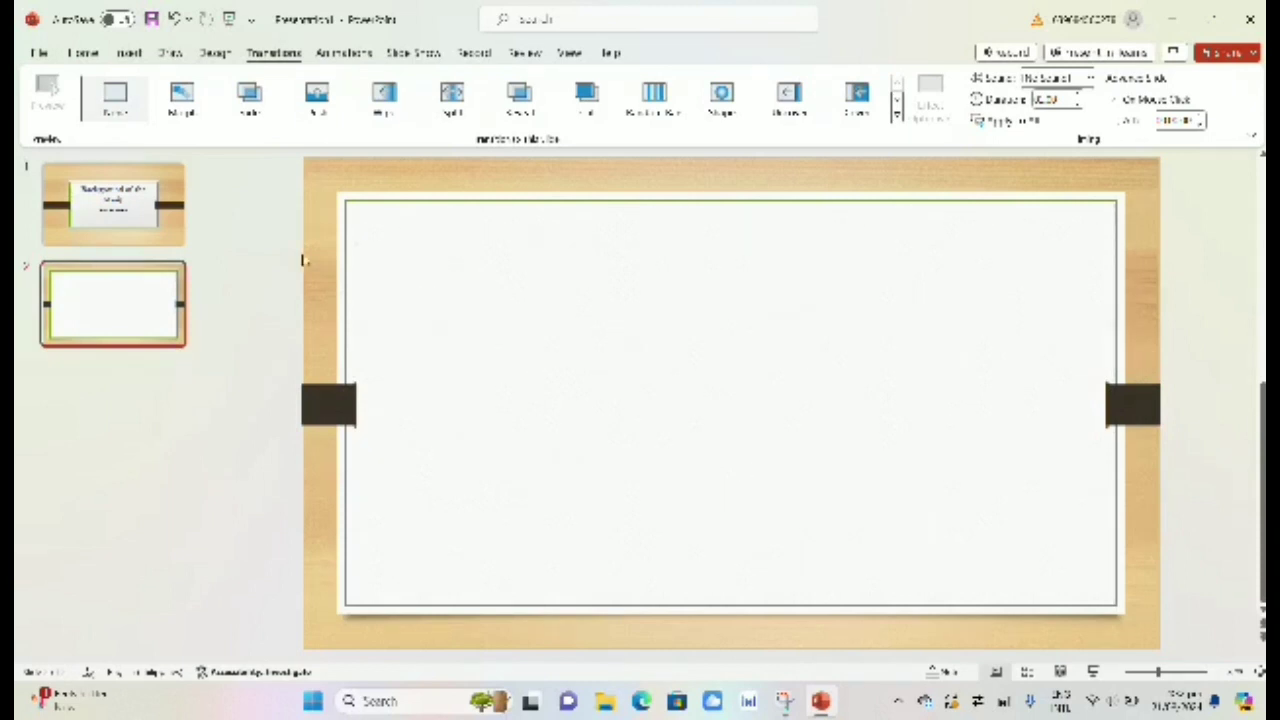
left_click(82, 53)
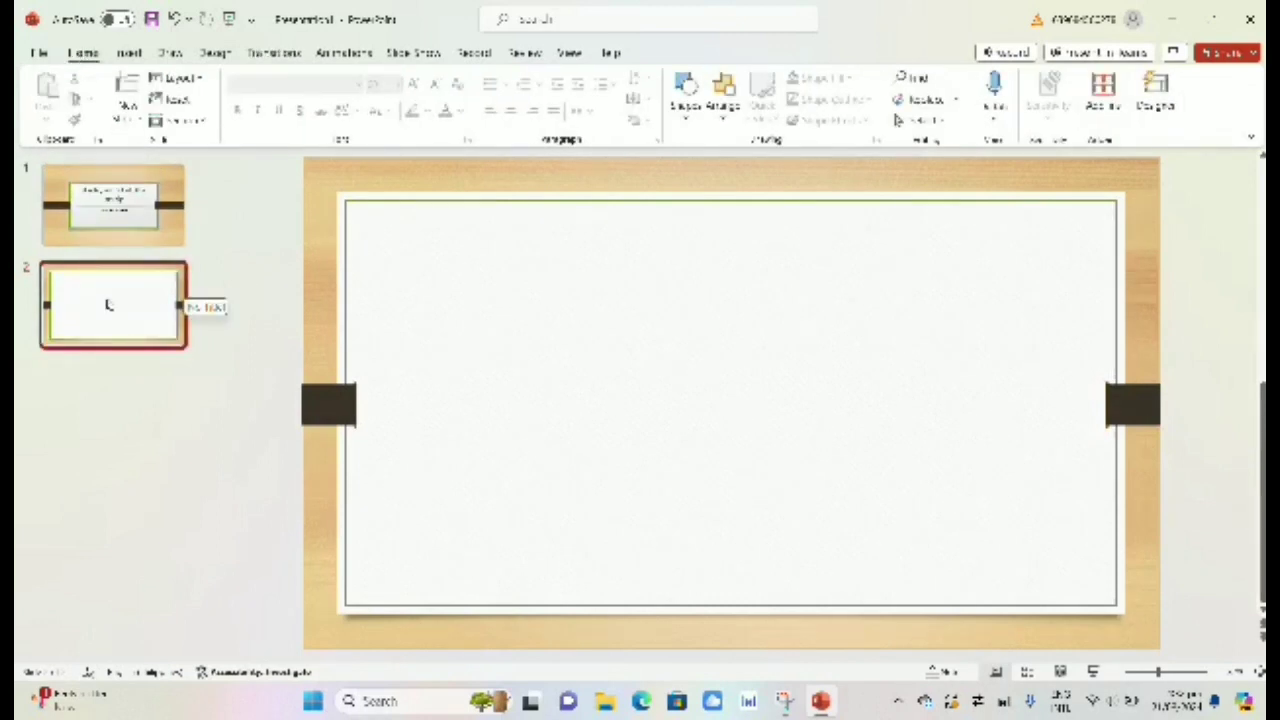
mouse_move(108, 305)
left_mouse_down()
mouse_move(300, 277)
mouse_move(83, 302)
left_mouse_up()
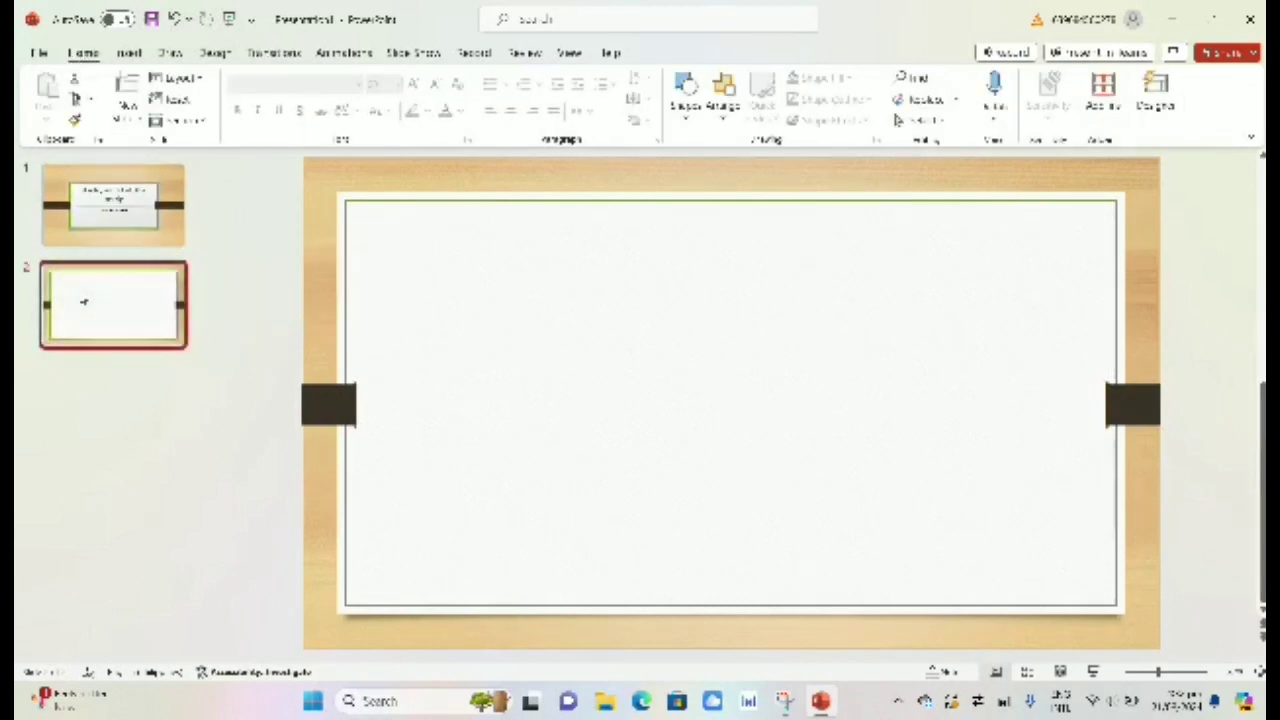
left_click(398, 219)
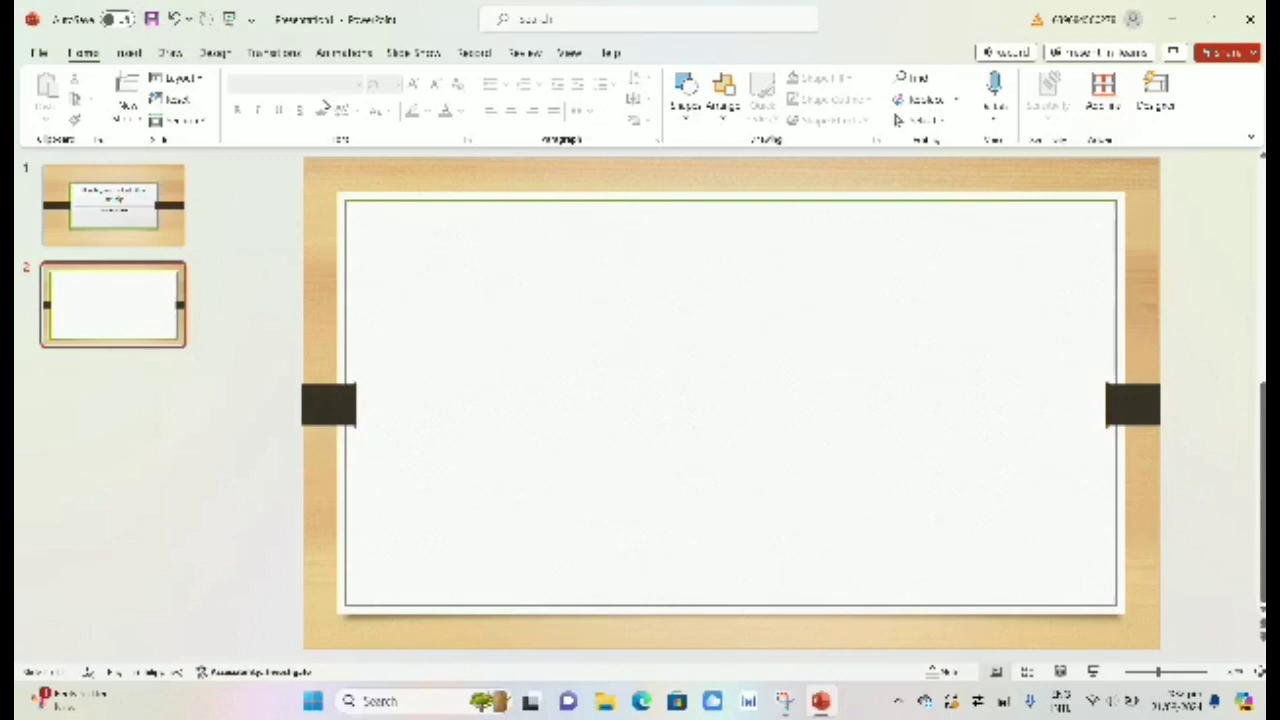
left_click(128, 52)
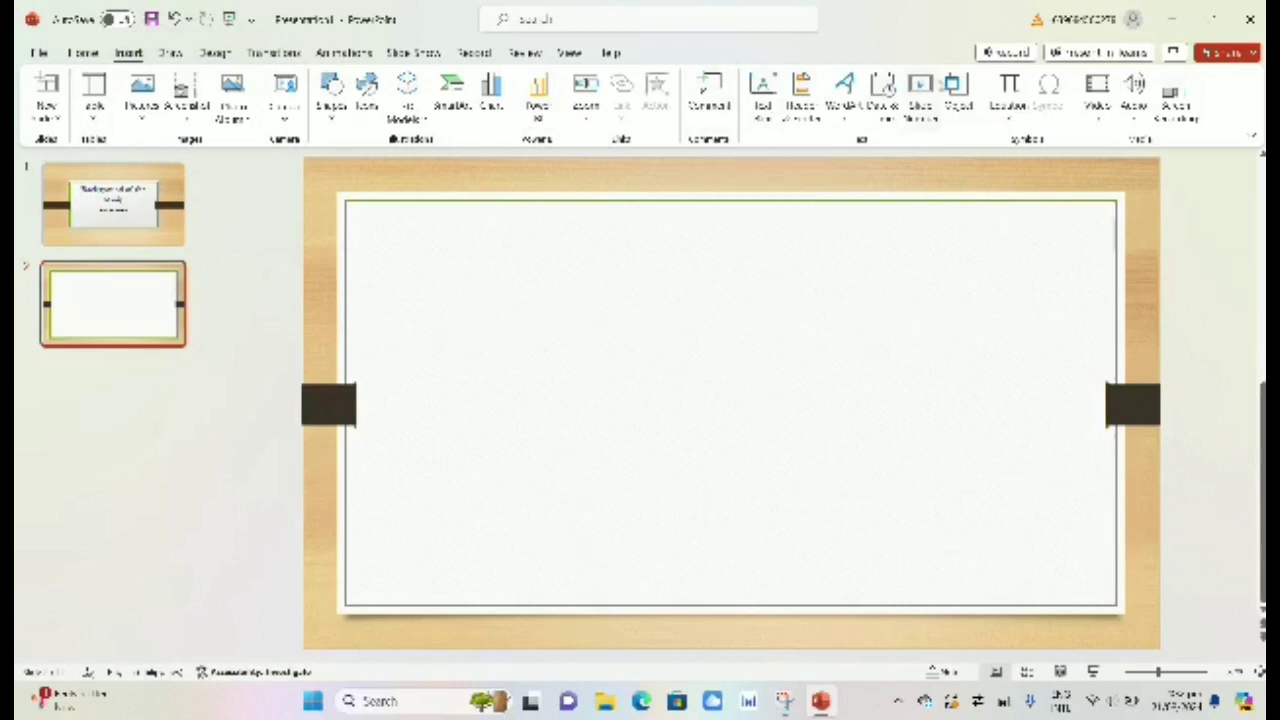
Step: Draw a full-width text box on slide 2 and type 'According' in it
left_click(763, 92)
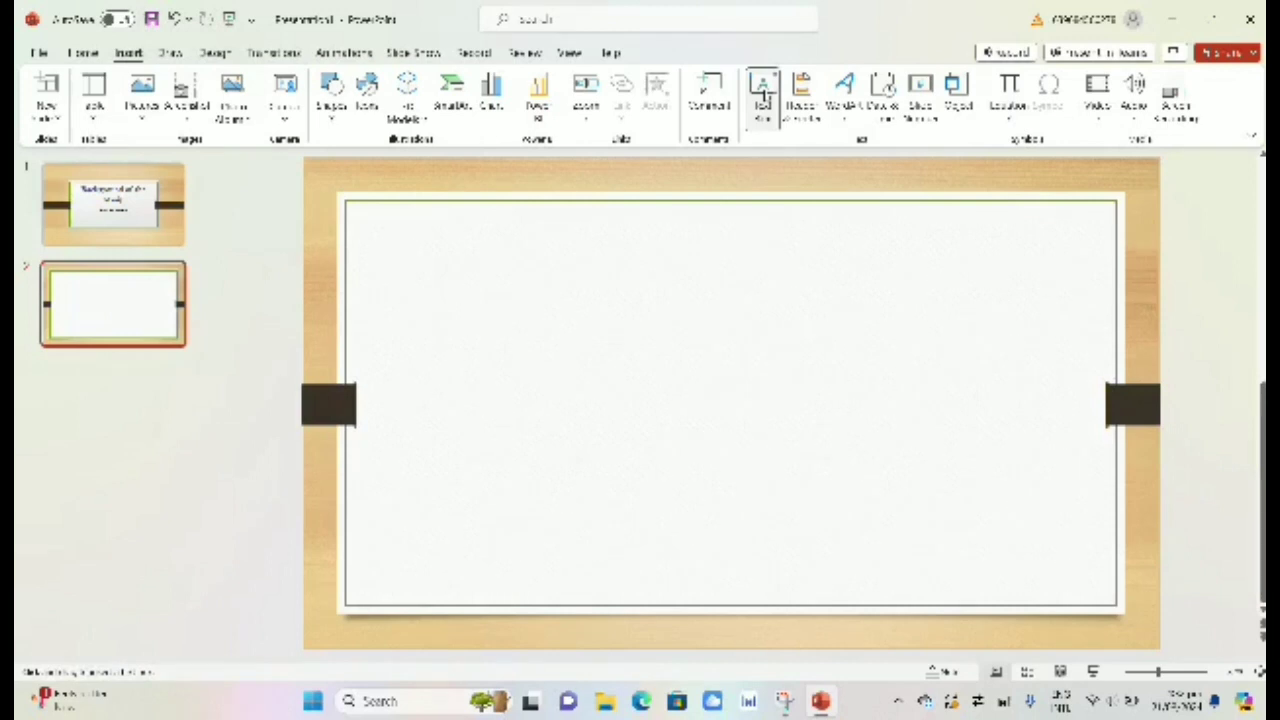
left_click(763, 92)
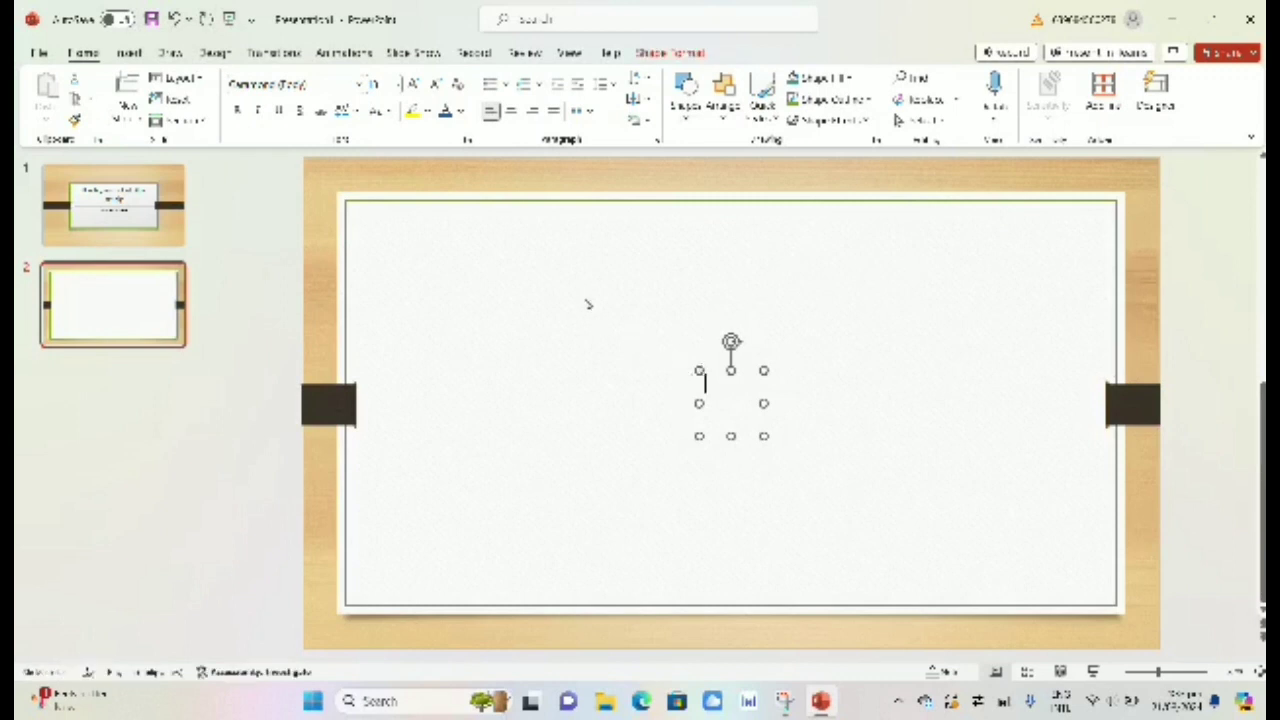
left_click_drag(764, 436, 356, 207)
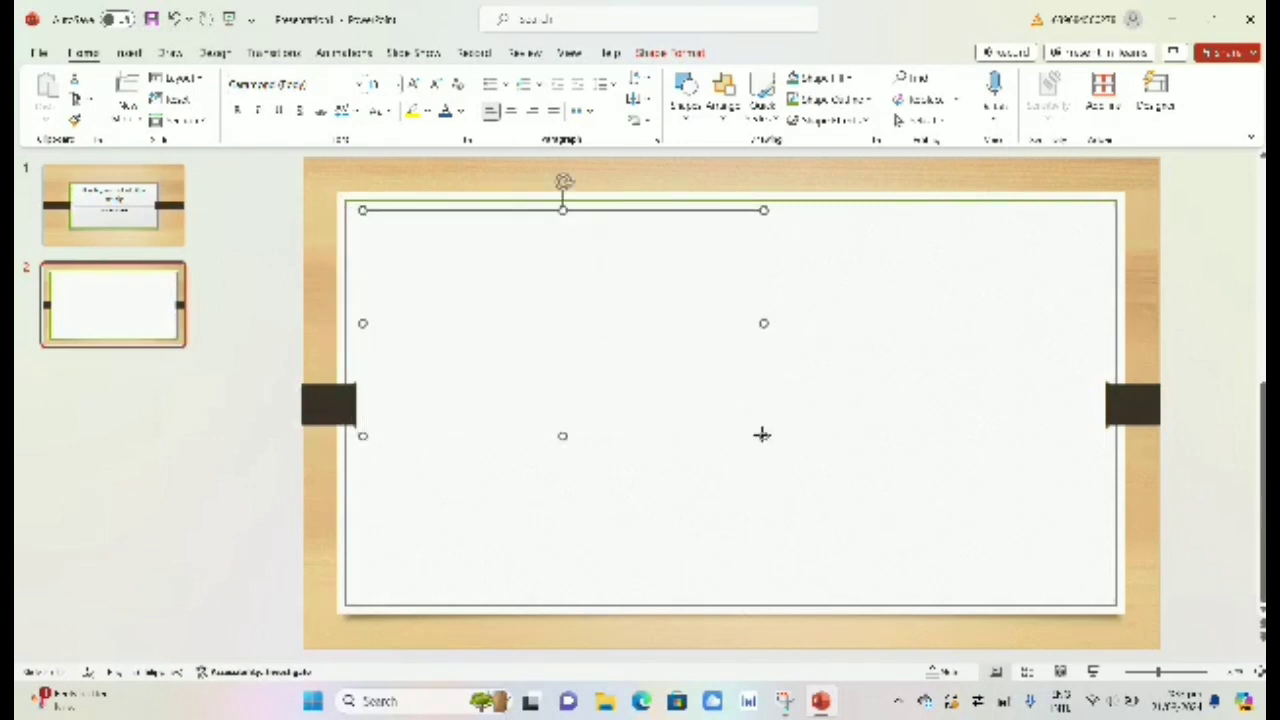
left_click_drag(763, 436, 1106, 588)
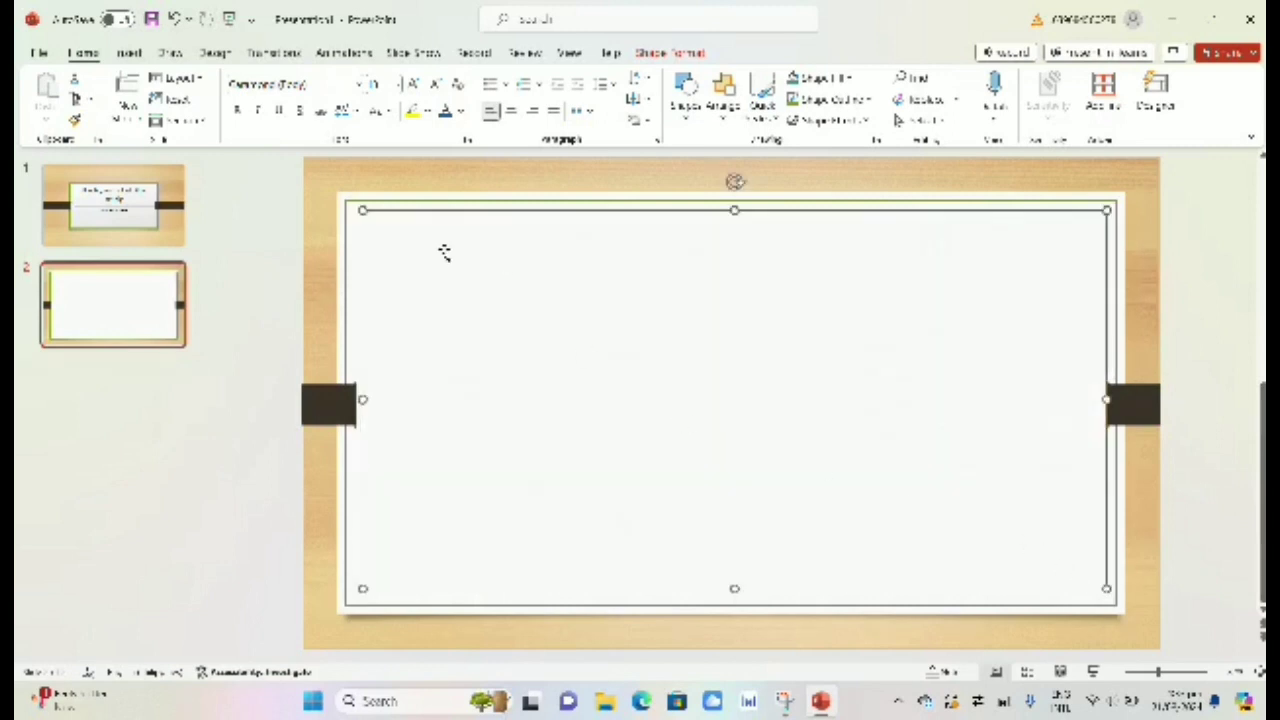
left_click(395, 247)
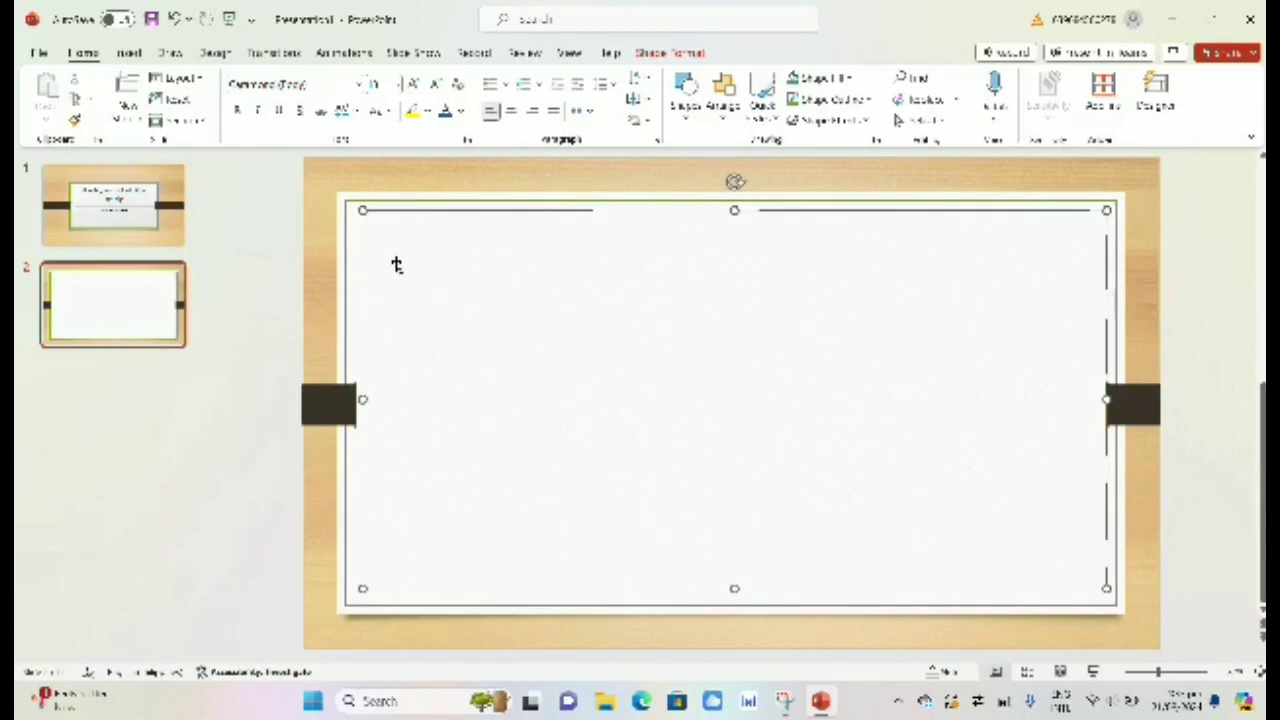
type("Ou")
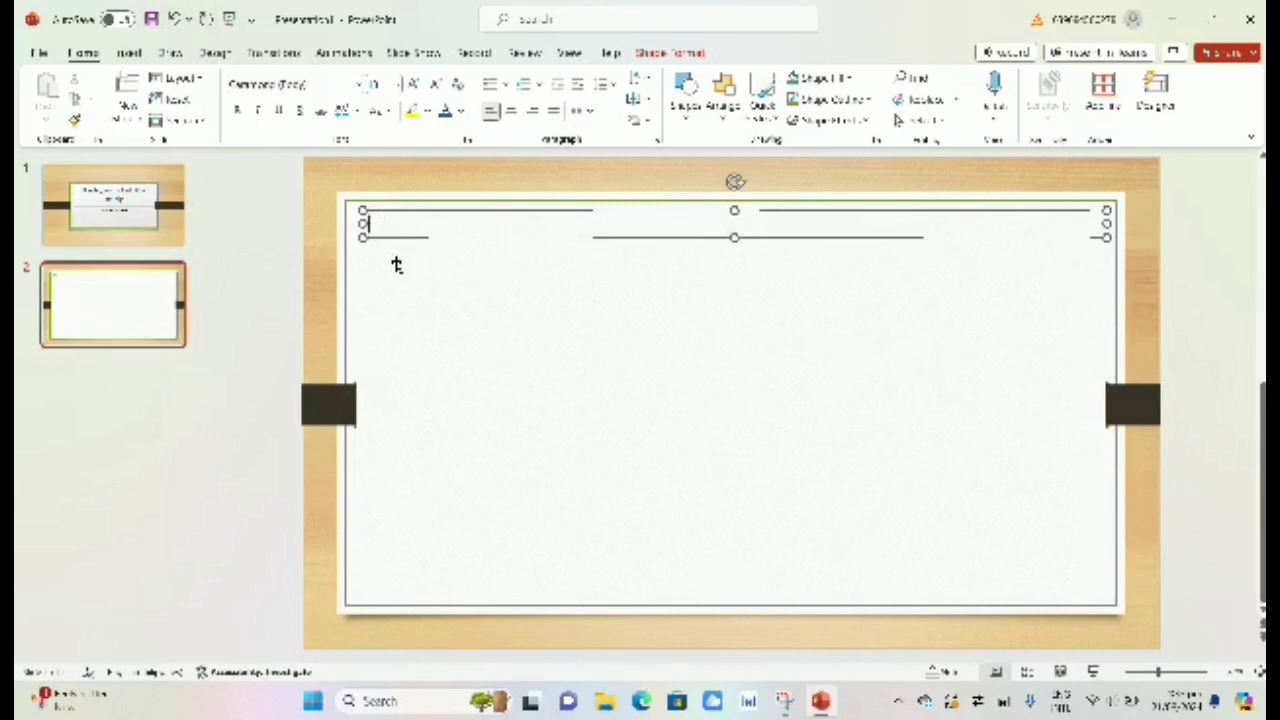
type("A")
type("u")
type("cording,")
left_click(406, 285)
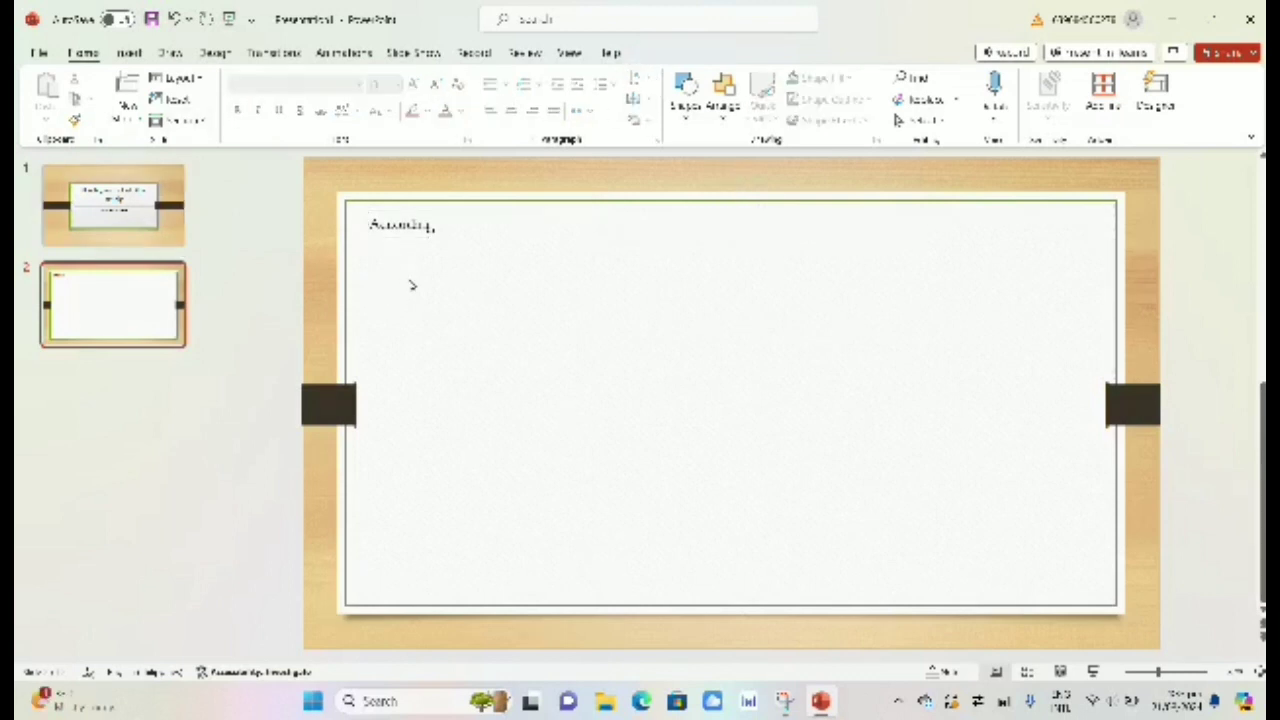